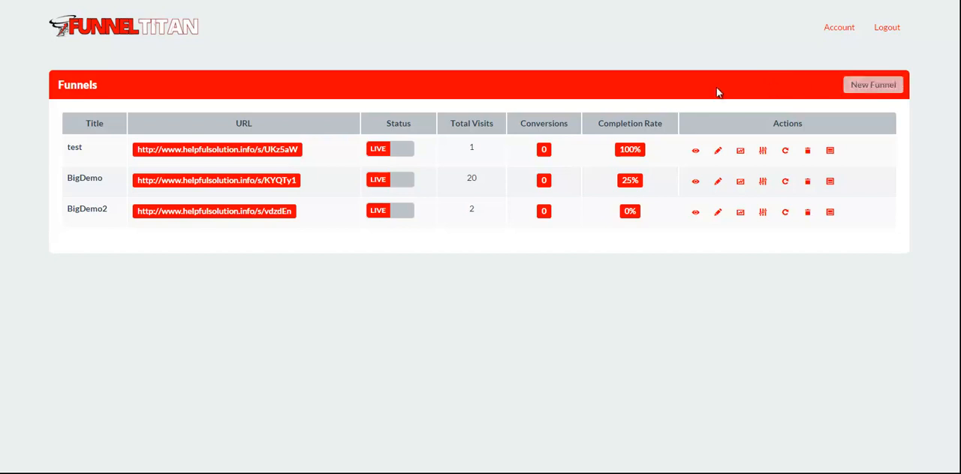
Step: Start a new funnel and look through its general funnel options
left_click(859, 85)
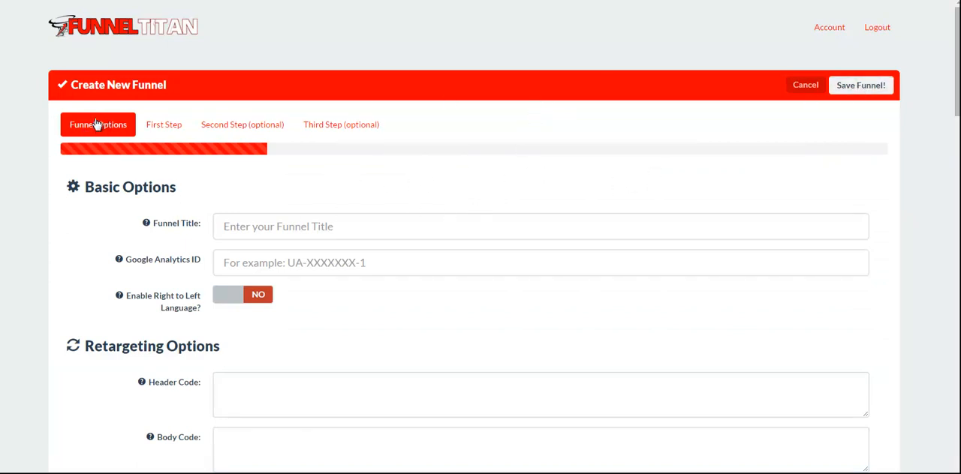
scroll(278, 220, "down", 2)
scroll(182, 247, "down", 20)
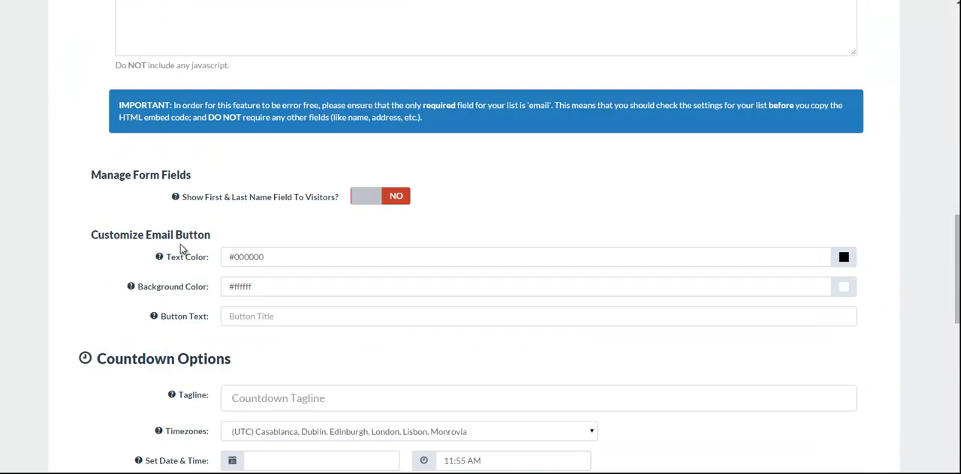
scroll(182, 250, "up", 20)
scroll(180, 250, "up", 3)
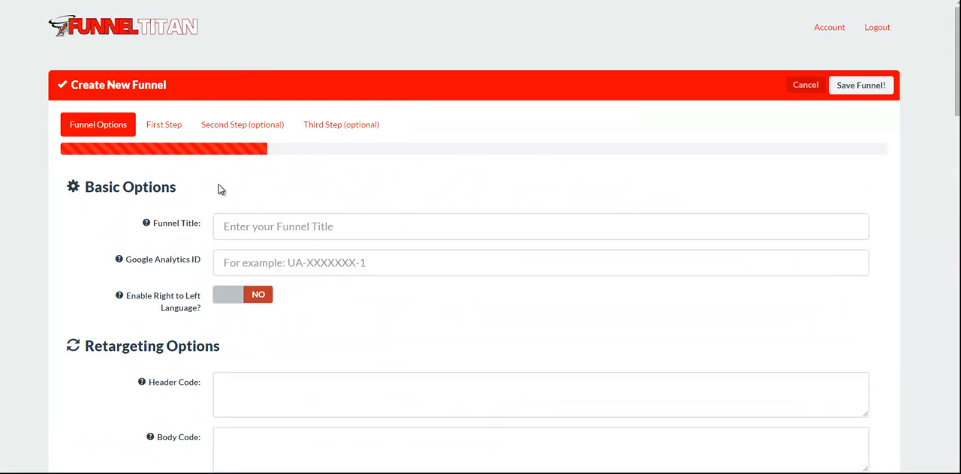
Step: Examine the first step's custom HTML area, question field and four option fields
left_click(164, 126)
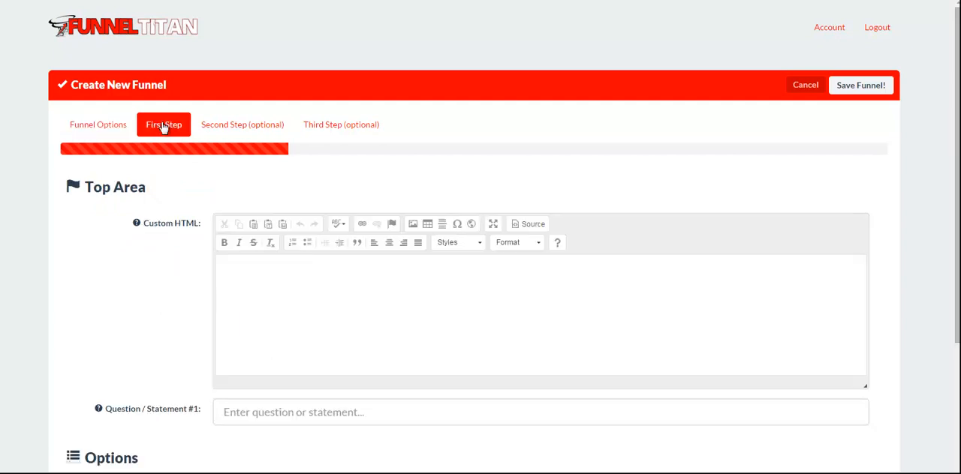
scroll(135, 238, "down", 1)
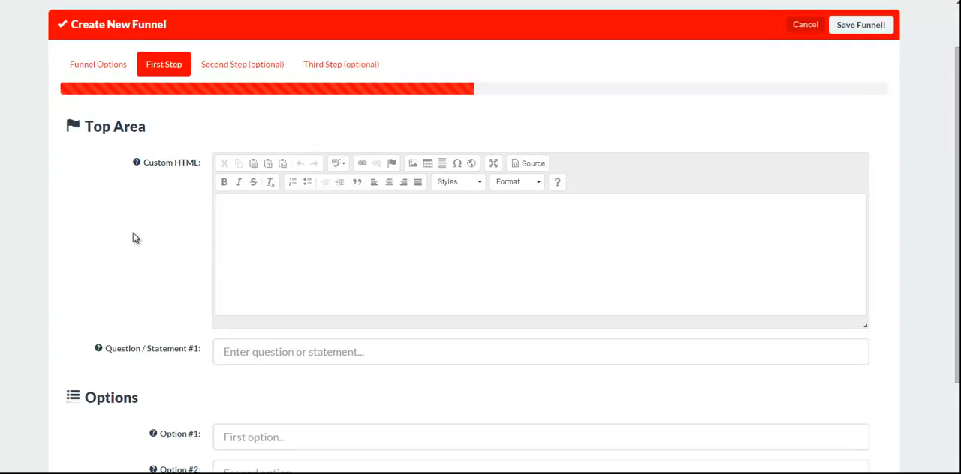
scroll(150, 206, "down", 2)
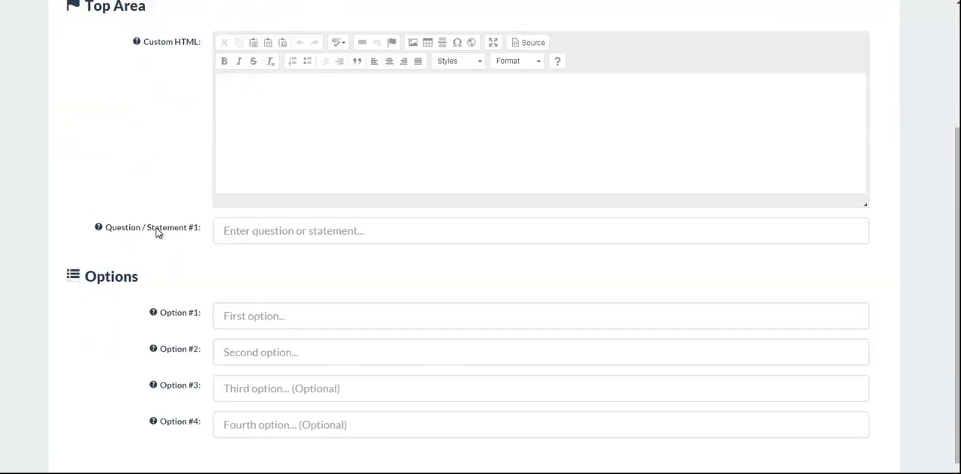
left_click(232, 231)
scroll(254, 312, "down", 1)
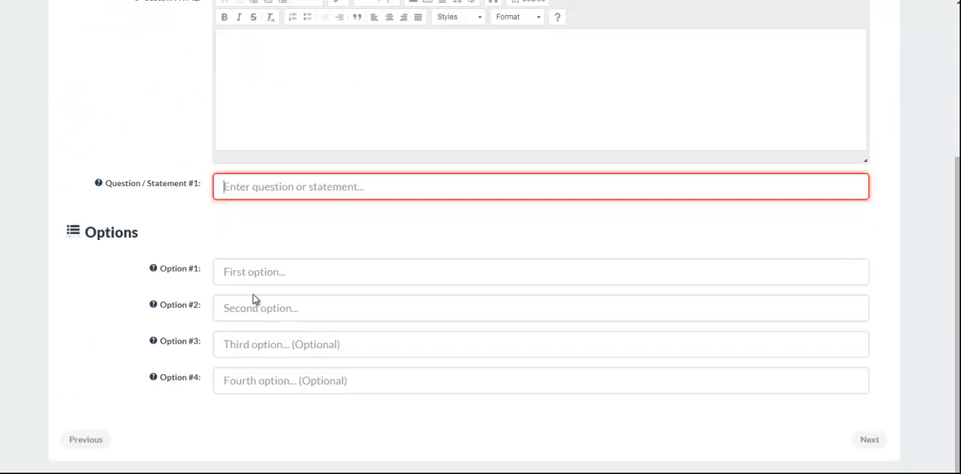
left_click(254, 274)
left_click(278, 308)
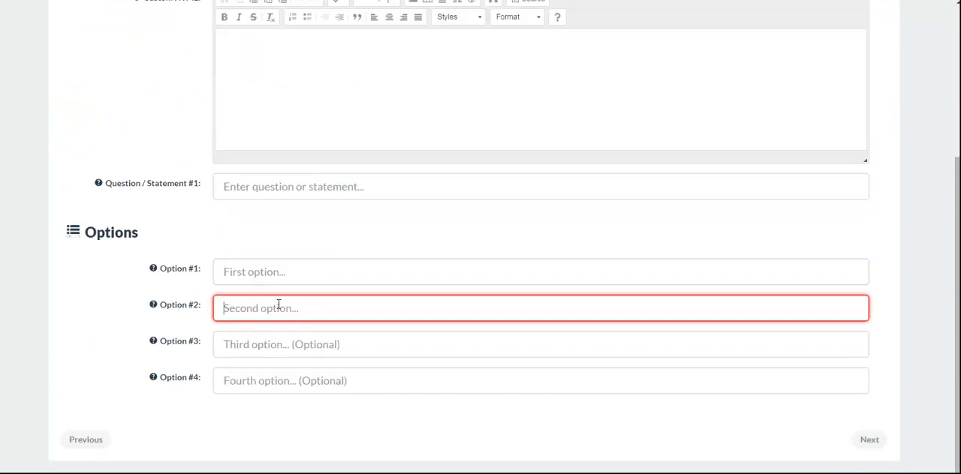
left_click(254, 344)
left_click(291, 379)
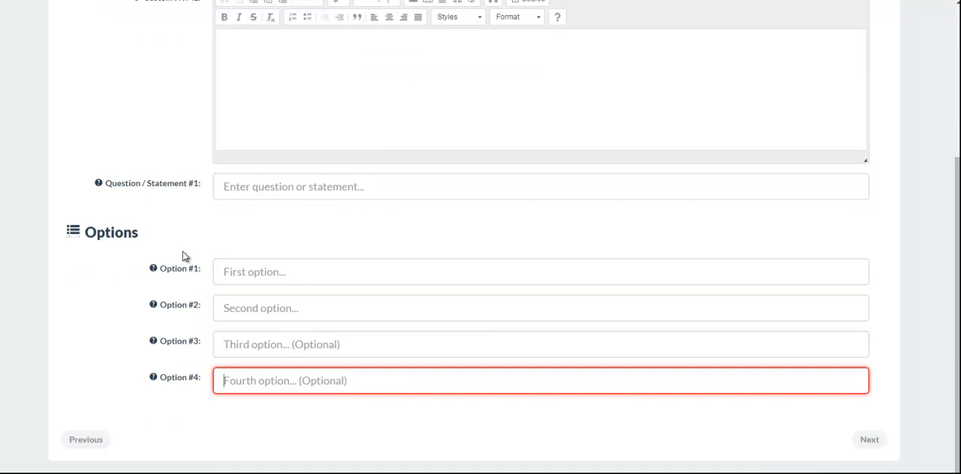
scroll(184, 257, "up", 5)
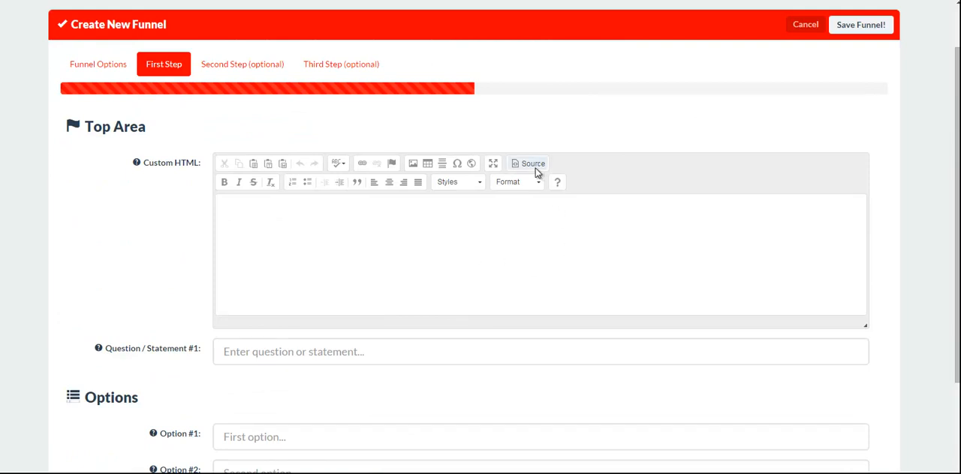
left_click(279, 234)
type("fhgjghjgh")
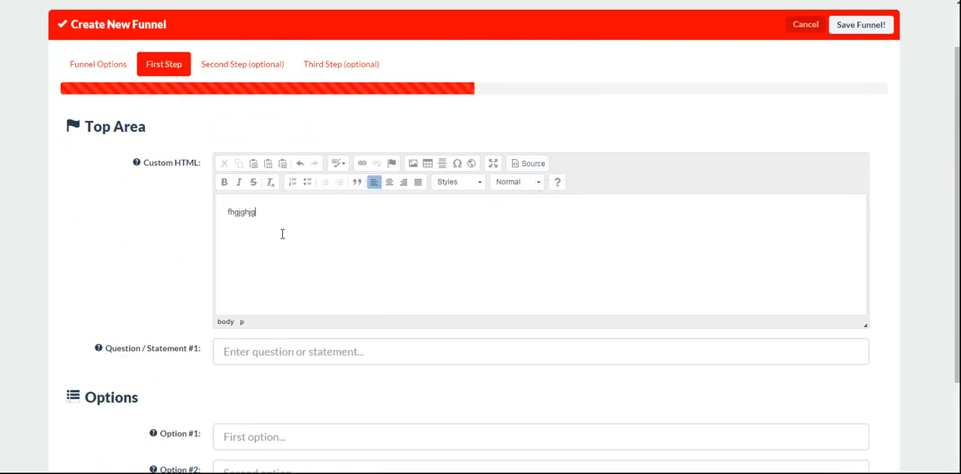
key("BackSpace")
key("BackSpace")
key("BackSpace")
key("BackSpace")
key("BackSpace")
key("BackSpace")
key("BackSpace")
key("BackSpace")
Step: Return from the first step to the funnel options and try to save the funnel with its fields empty
scroll(423, 250, "down", 3)
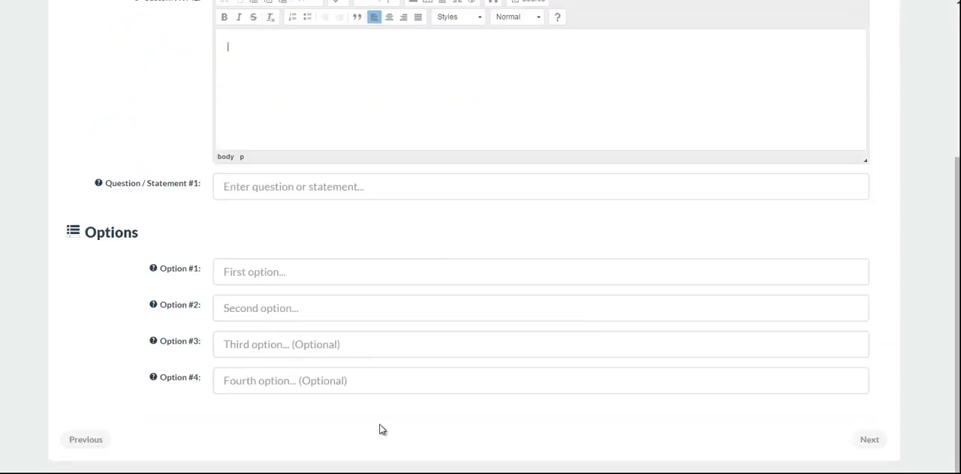
scroll(382, 428, "up", 5)
scroll(319, 304, "down", 5)
scroll(292, 357, "up", 5)
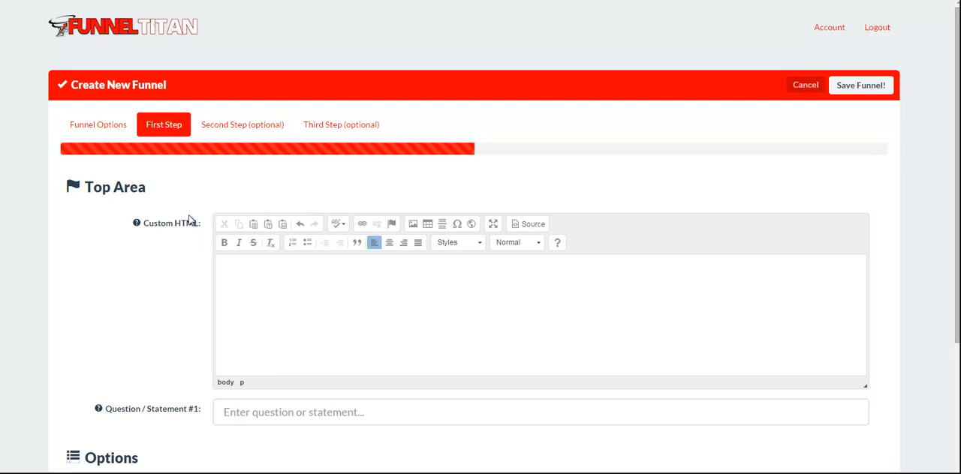
left_click(111, 125)
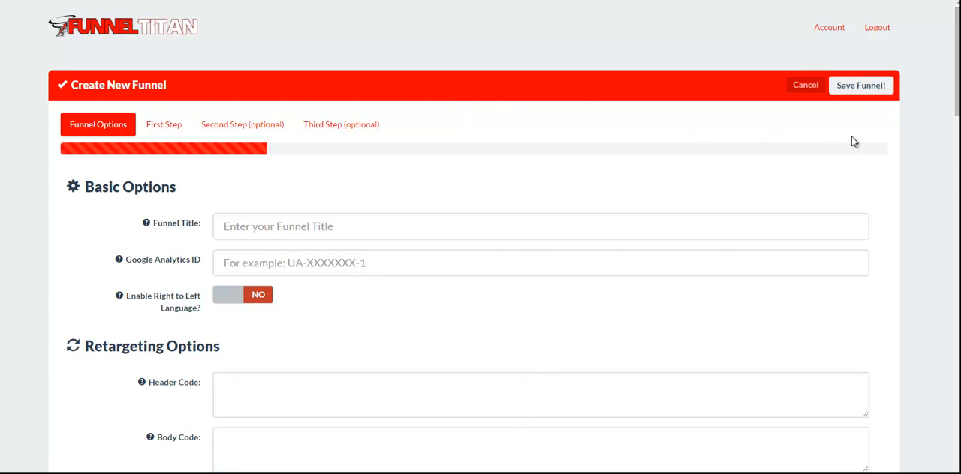
left_click(865, 86)
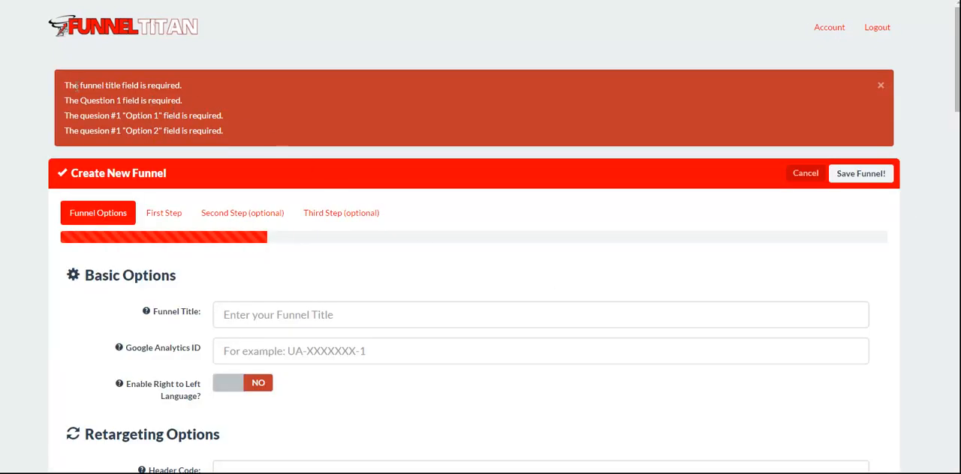
Step: Set the new funnel's title to test2
left_click(259, 318)
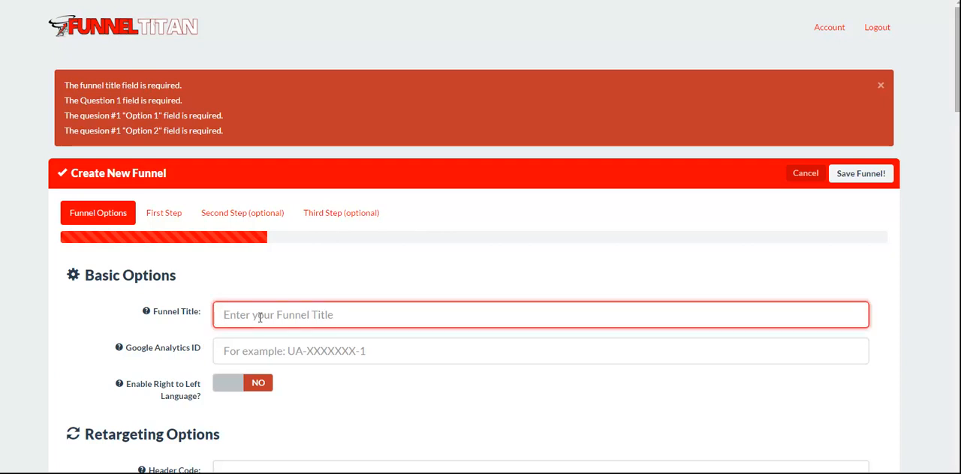
type("test2")
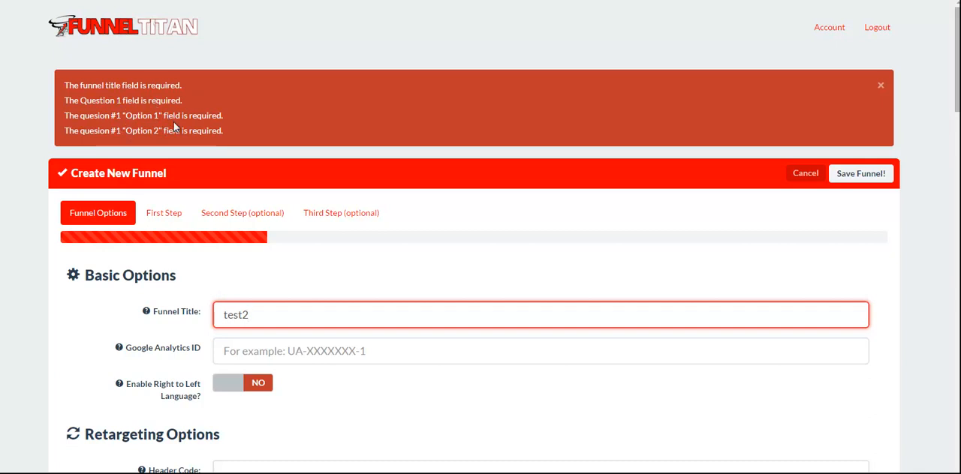
Step: Enter "here is my question" as Question / Statement #1 in the funnel's first step
left_click(164, 215)
scroll(247, 263, "down", 3)
left_click(240, 321)
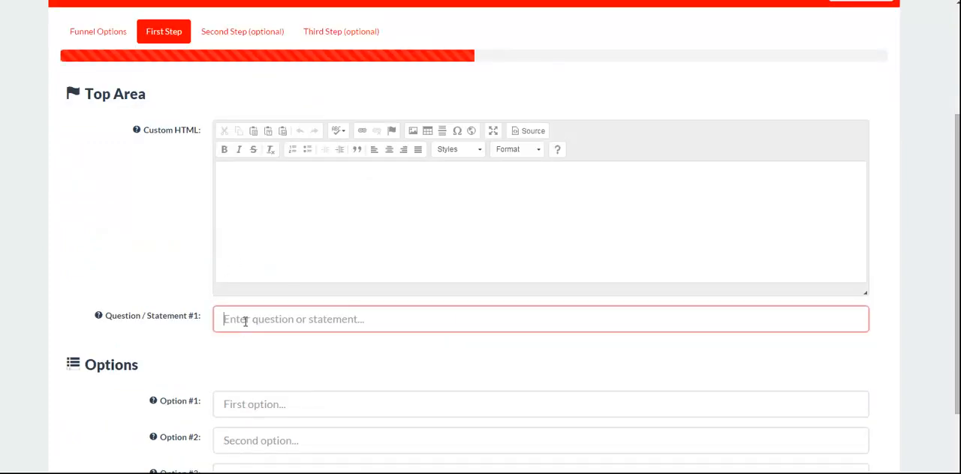
type("here")
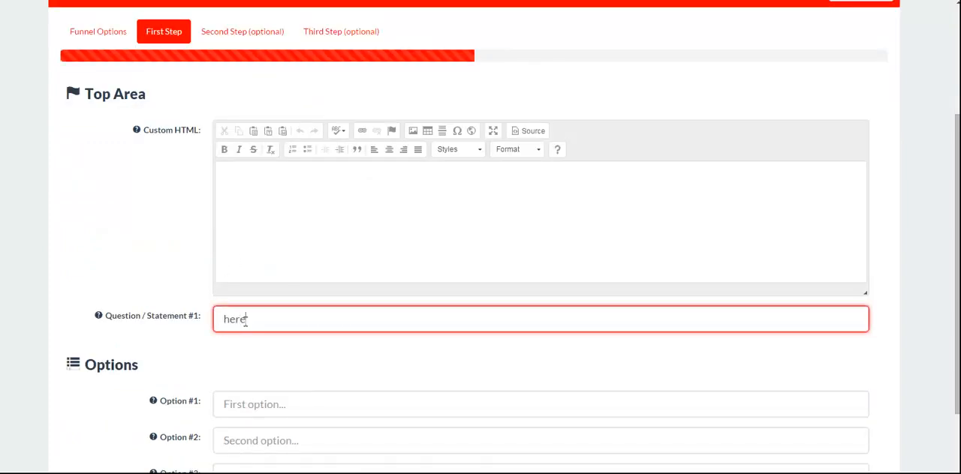
type(" is my question")
Step: Set the question's Option #1 to "yes" and Option #2 to "no"
left_click(254, 410)
type("yes")
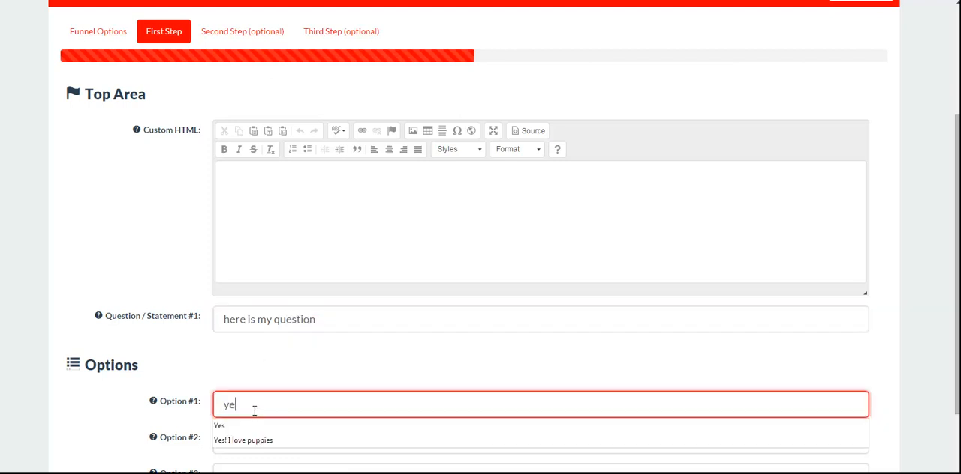
key("Tab")
type("n")
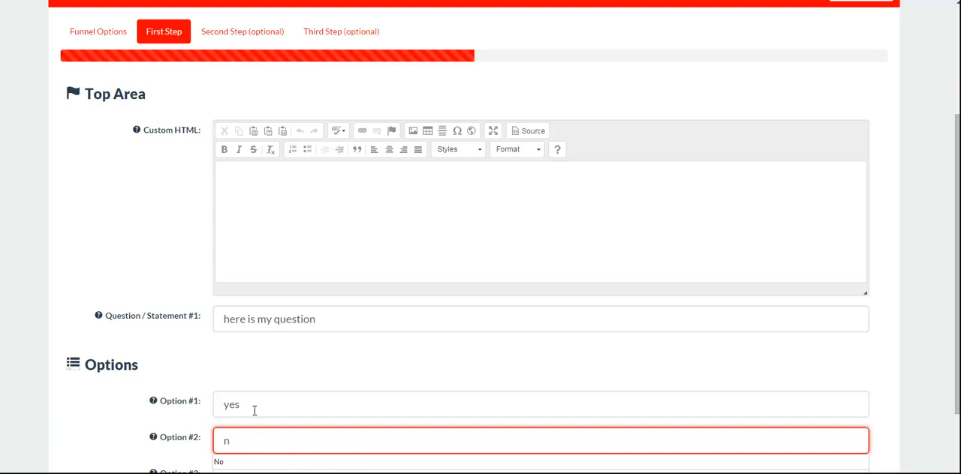
left_click(352, 385)
scroll(358, 368, "down", 2)
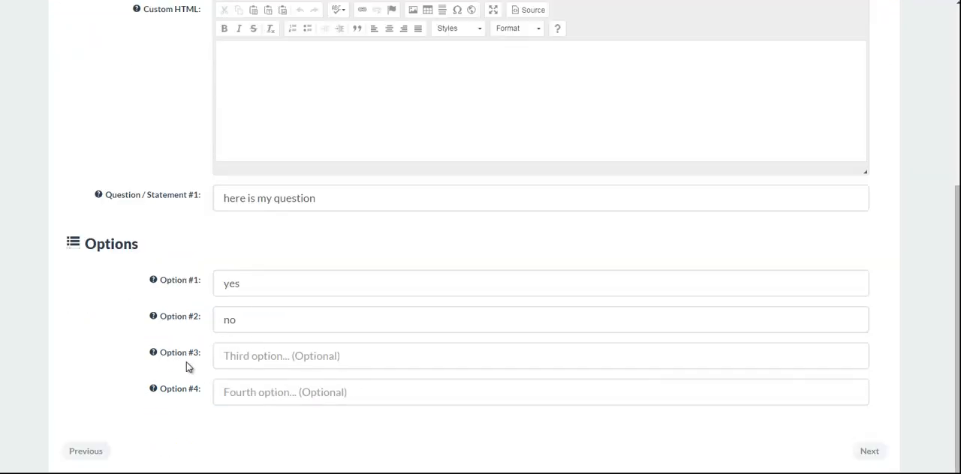
Step: Save the test2 funnel and dismiss the notification
scroll(766, 331, "up", 4)
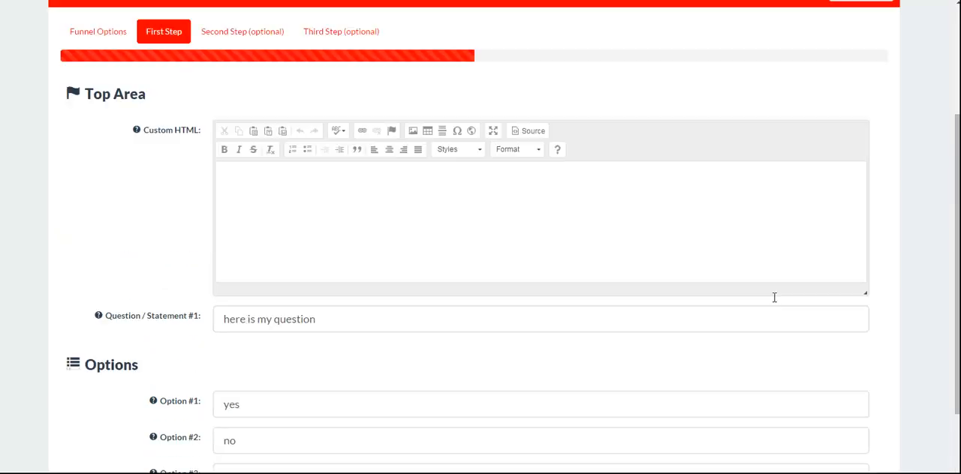
left_click(852, 117)
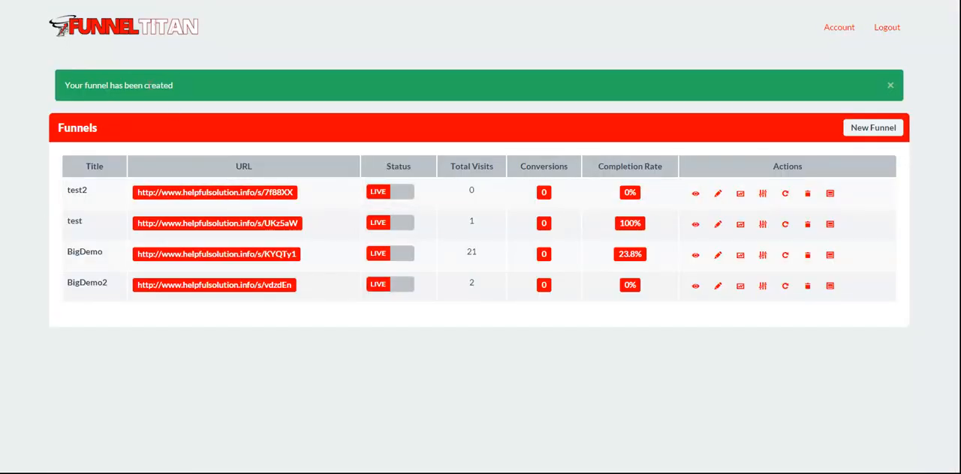
left_click(892, 87)
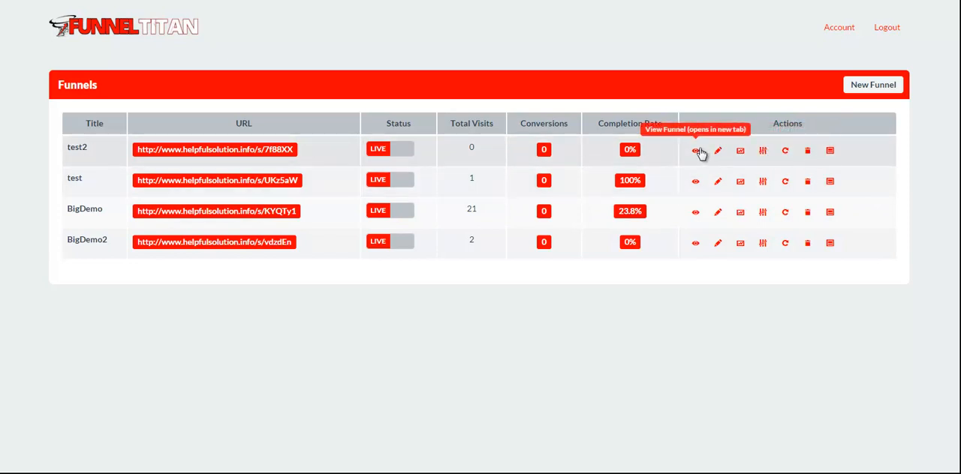
Step: Delete the test2 funnel from the list and dismiss the notification
left_click(808, 154)
left_click(504, 63)
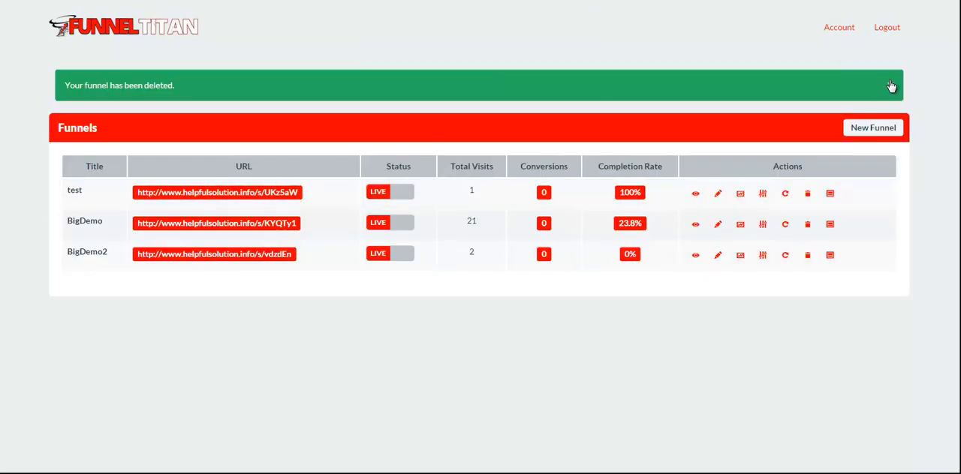
left_click(890, 87)
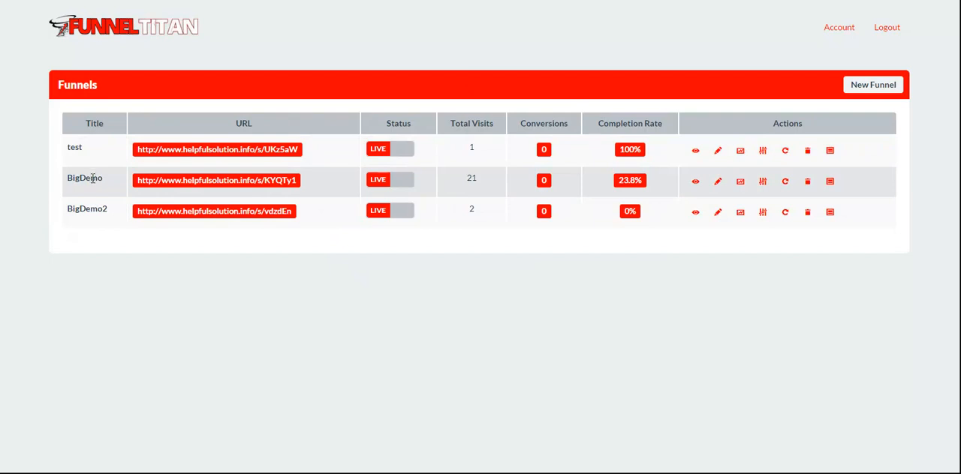
Step: Open the existing test funnel for editing and review its basic options
left_click(717, 151)
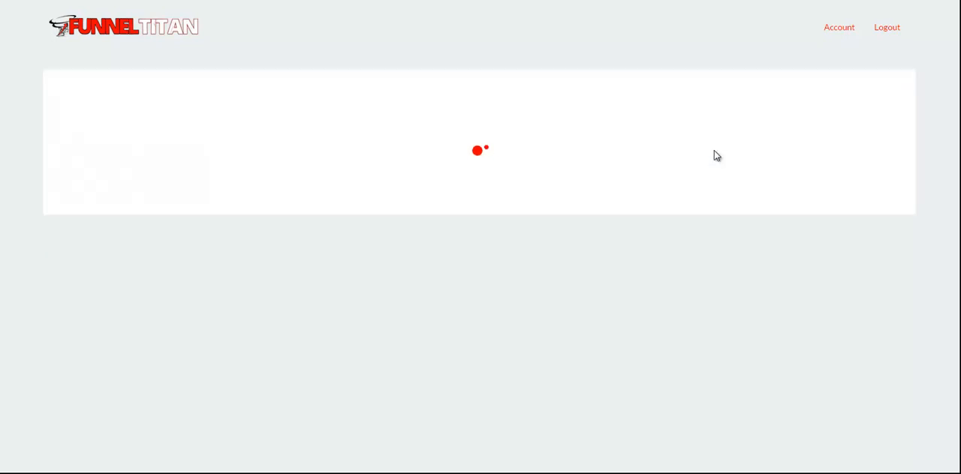
scroll(496, 161, "down", 1)
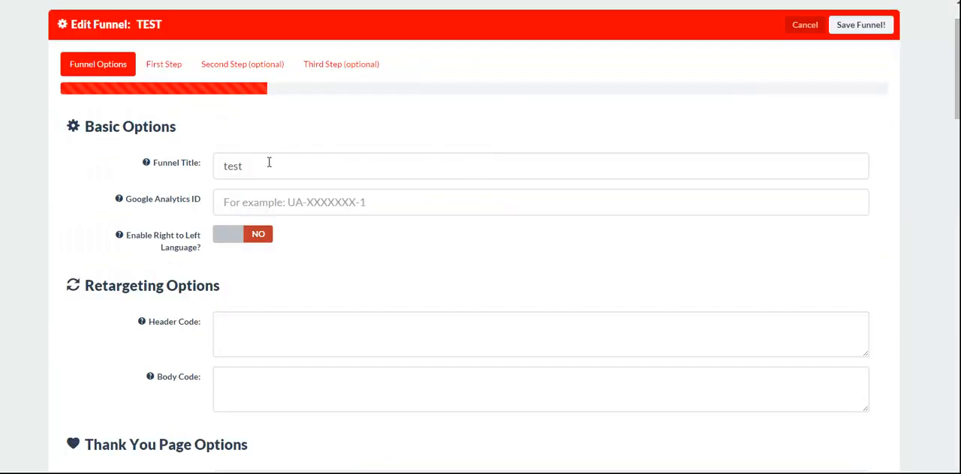
scroll(405, 157, "down", 1)
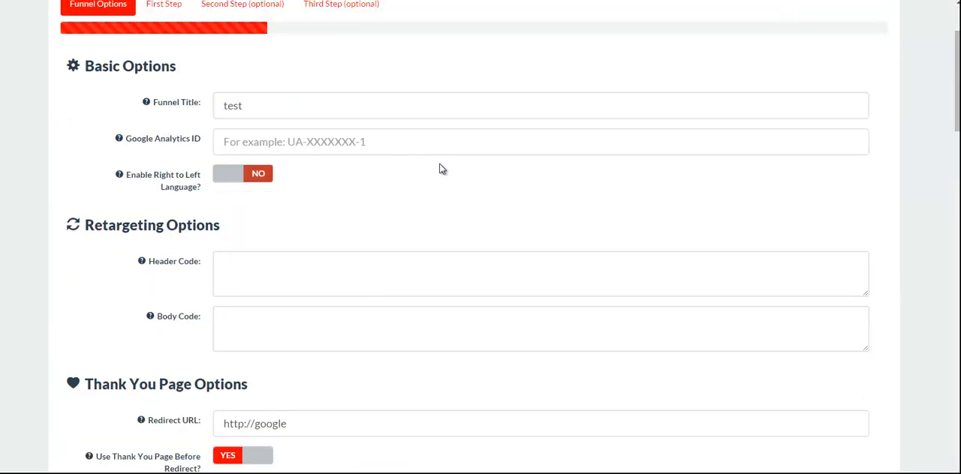
mouse_move(117, 145)
scroll(464, 206, "up", 2)
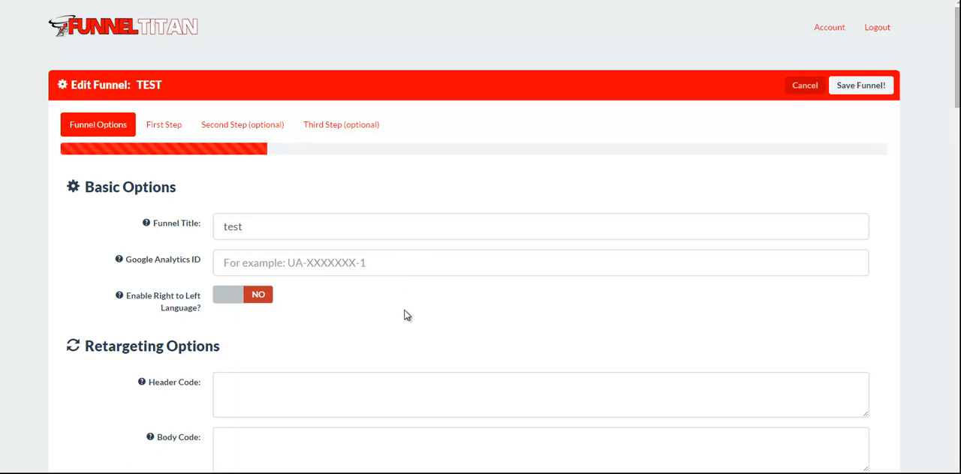
Step: Switch the test funnel's right-to-left language option on and back off
scroll(406, 315, "down", 1)
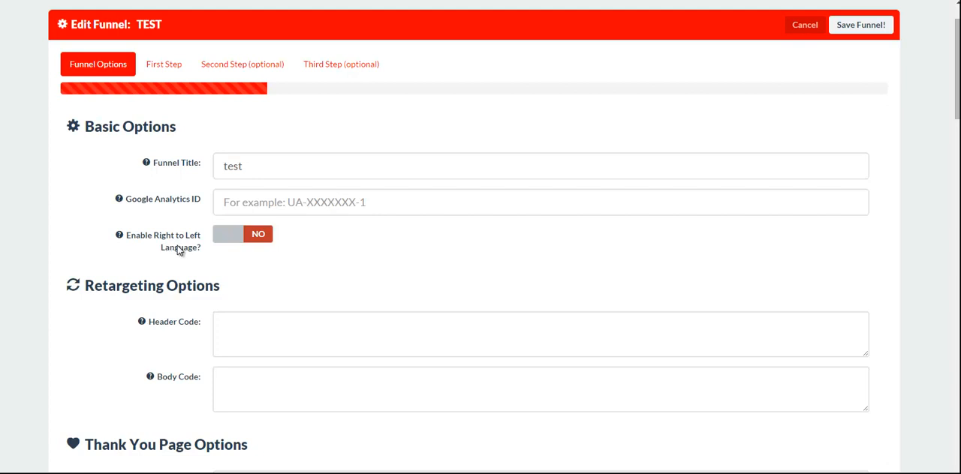
left_click(224, 234)
left_click(229, 237)
Step: Examine the test funnel's retargeting header and body code fields and the help for the settings
scroll(342, 250, "down", 1)
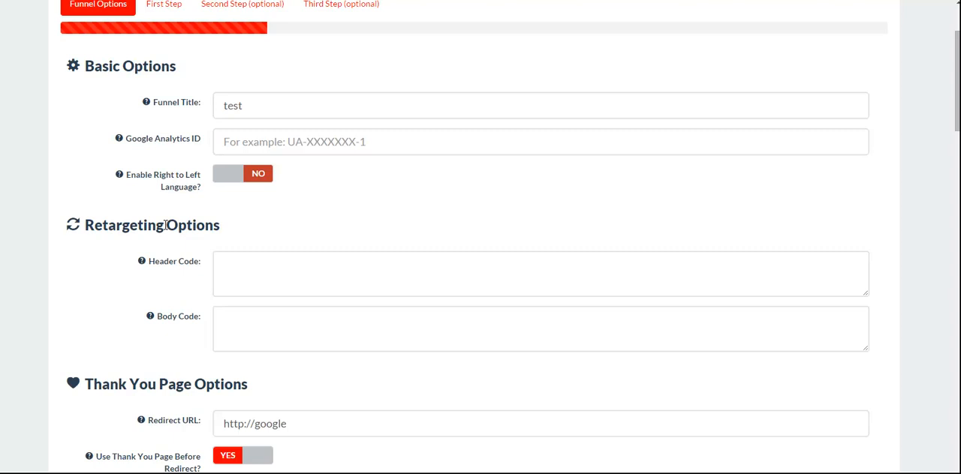
scroll(242, 217, "down", 1)
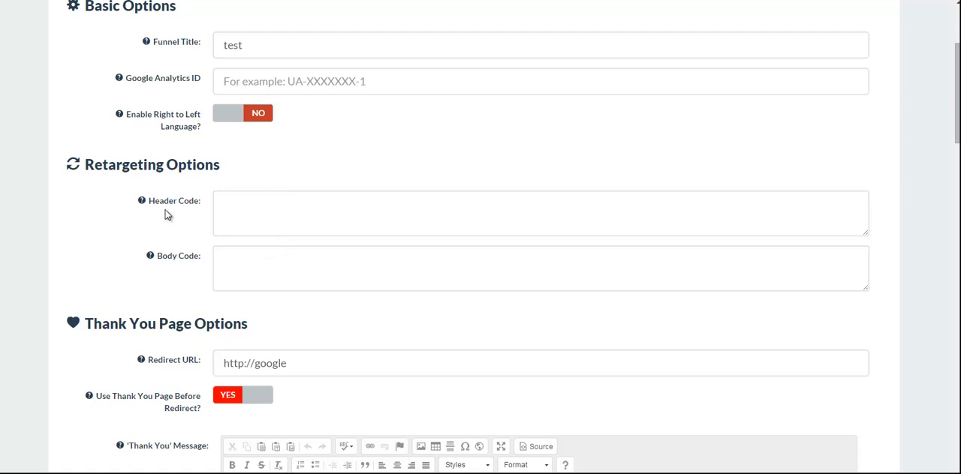
mouse_move(145, 205)
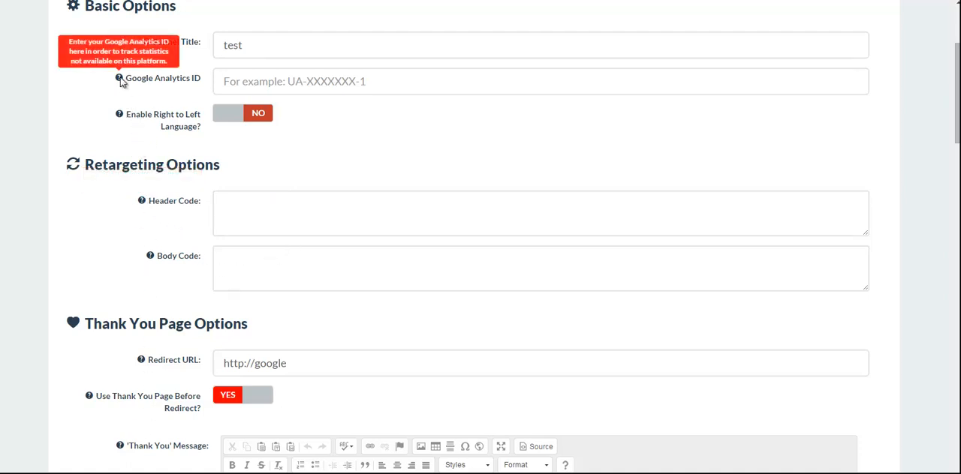
Step: Examine the Thank You page options and switch the 'Thank You' message editor to source view and back
mouse_move(119, 116)
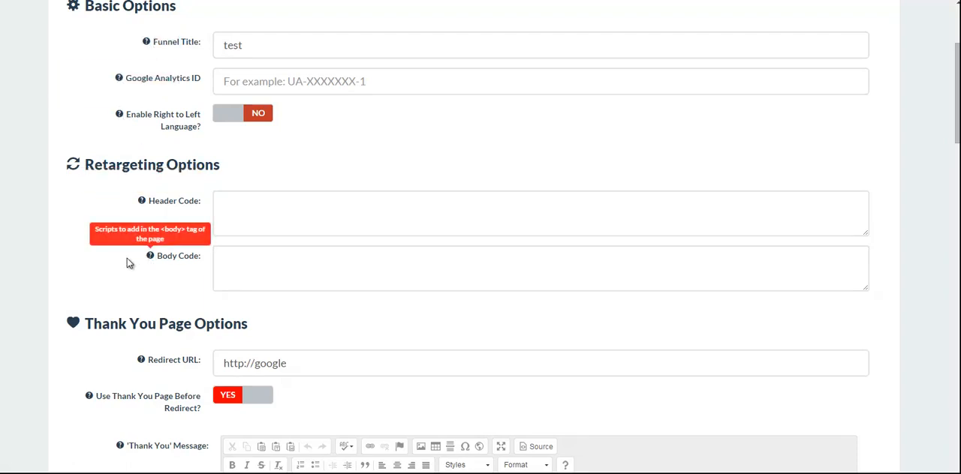
scroll(541, 158, "down", 2)
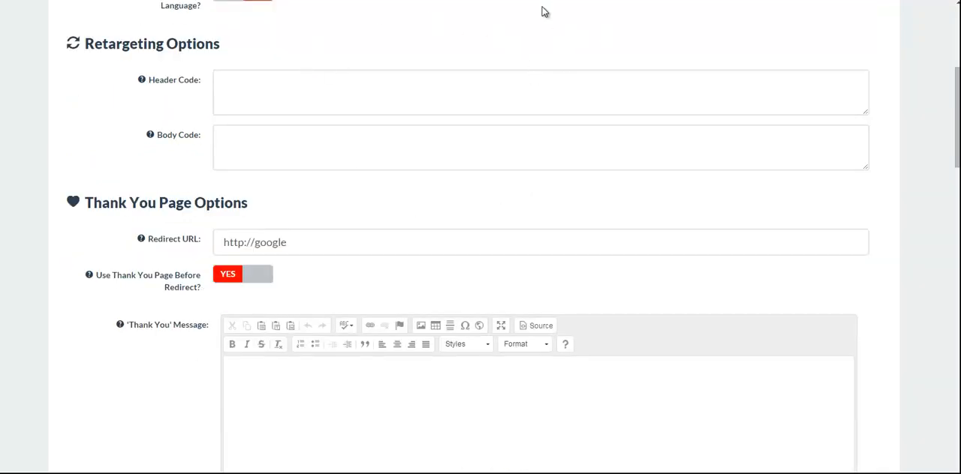
scroll(296, 213, "down", 1)
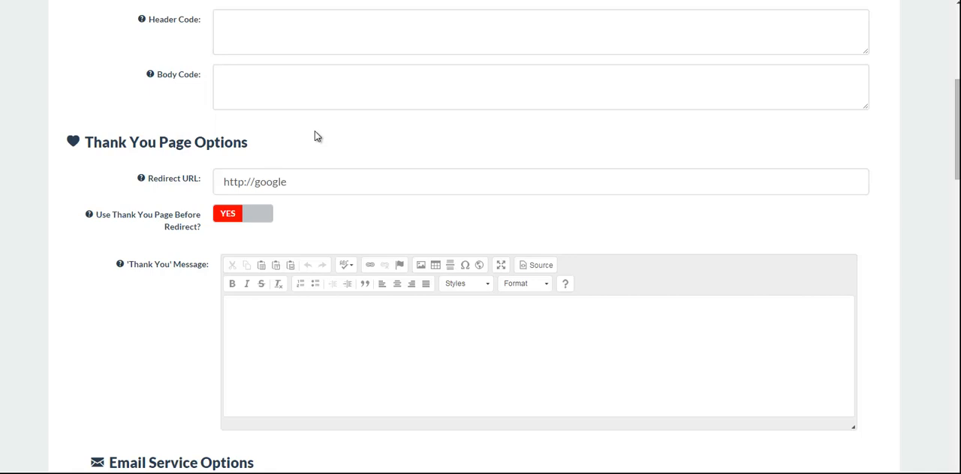
left_click(288, 179)
left_click(292, 150)
left_click(296, 324)
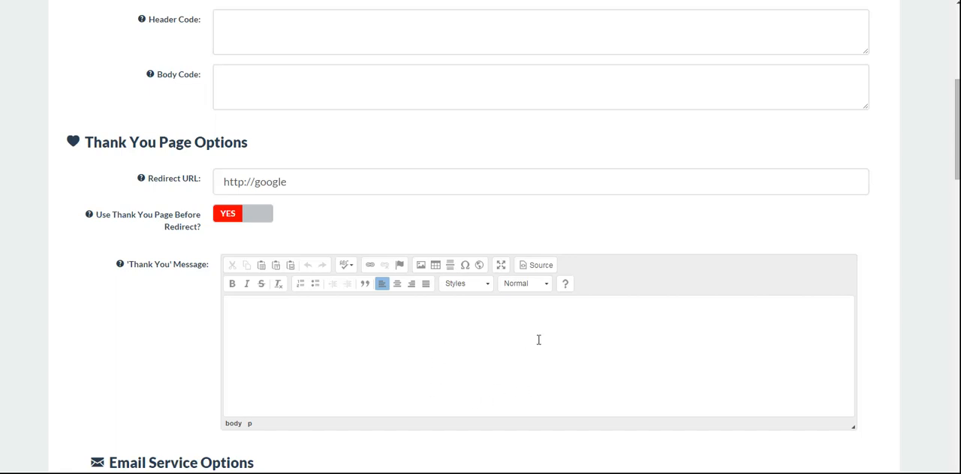
left_click(538, 268)
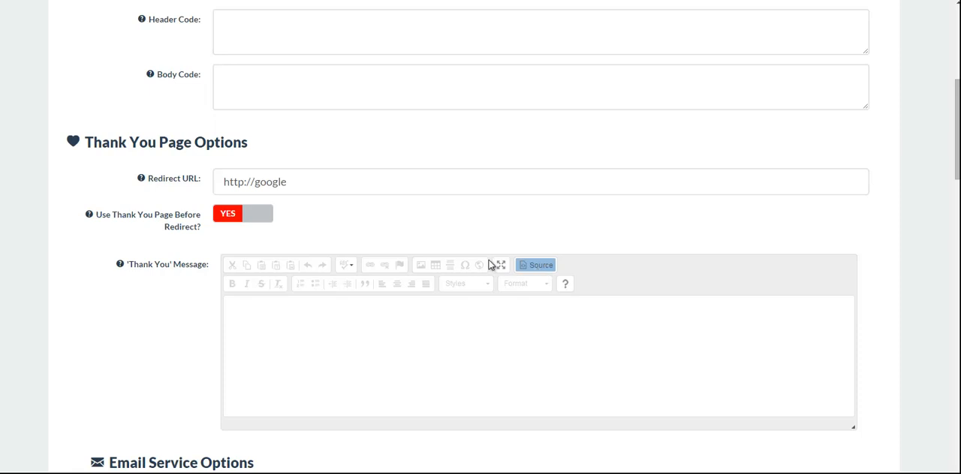
left_click(509, 349)
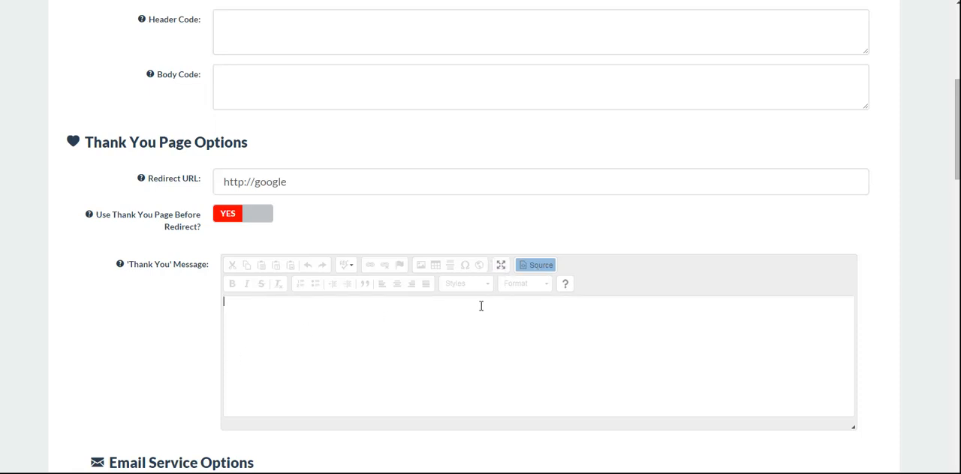
left_click(542, 270)
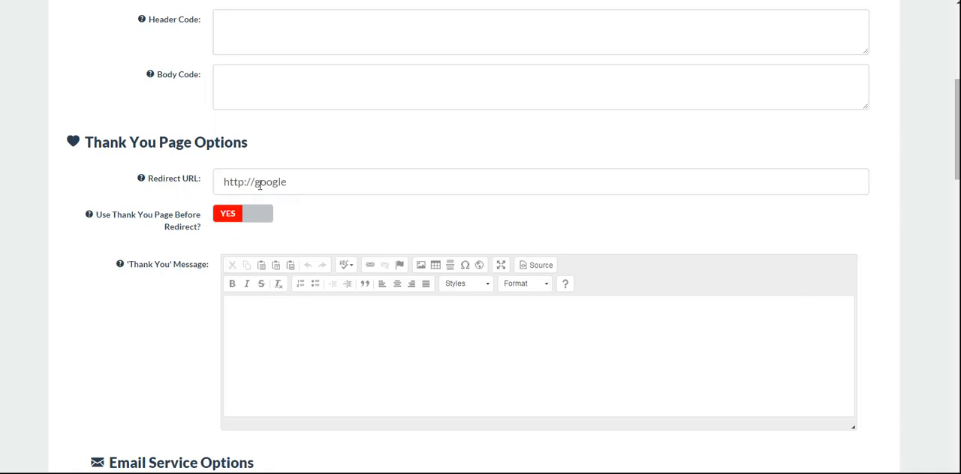
left_click(290, 184)
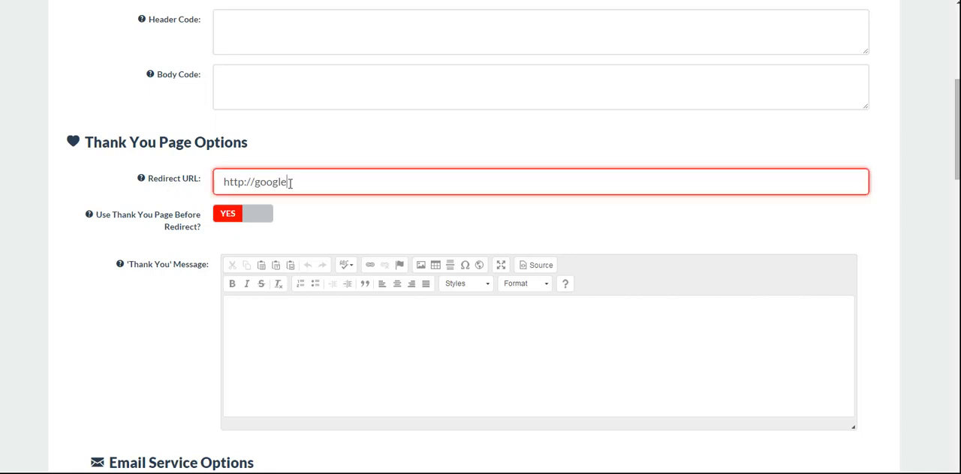
type(".com")
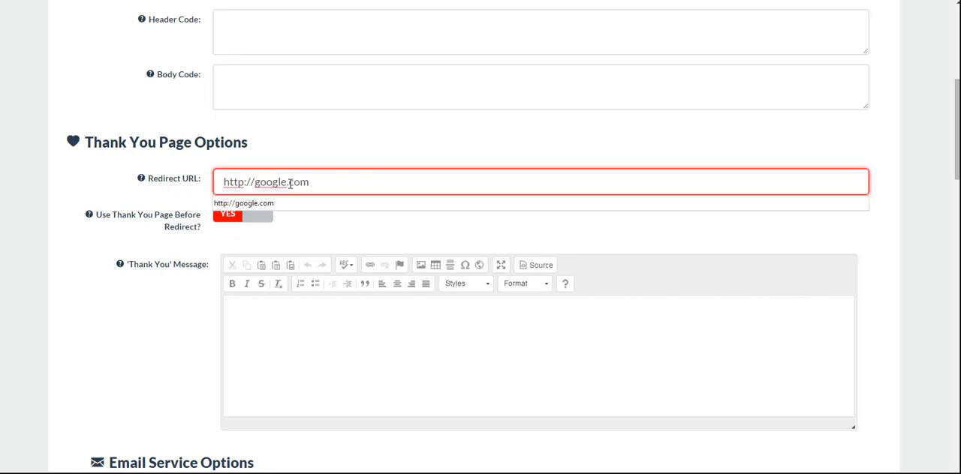
left_click(244, 204)
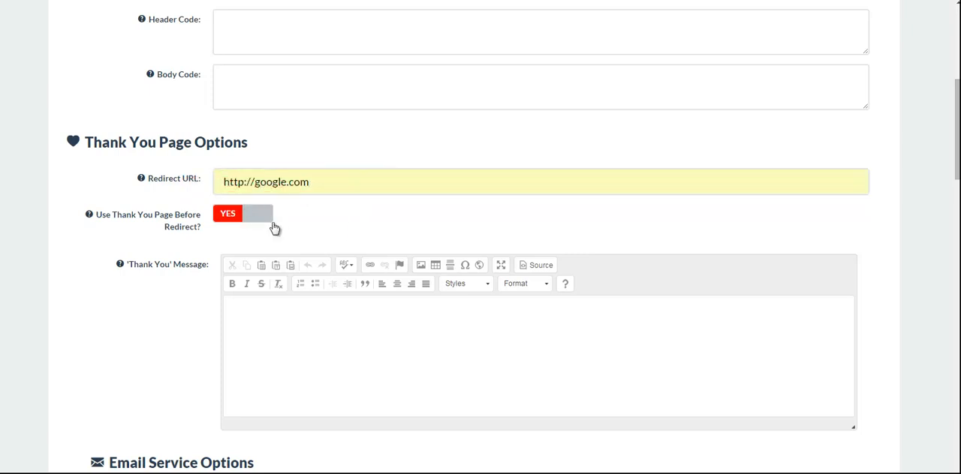
Step: Switch the option to use a Thank You page before redirect off and back on
left_click(238, 217)
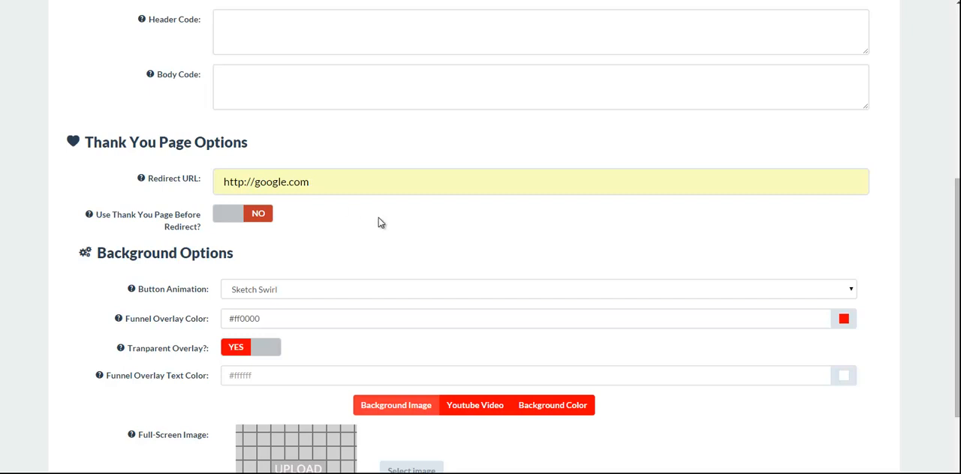
scroll(380, 220, "down", 1)
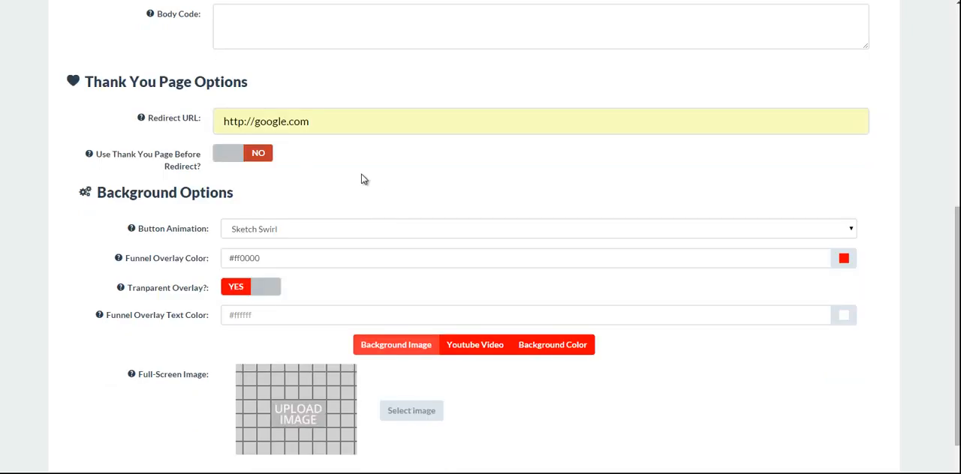
left_click(251, 153)
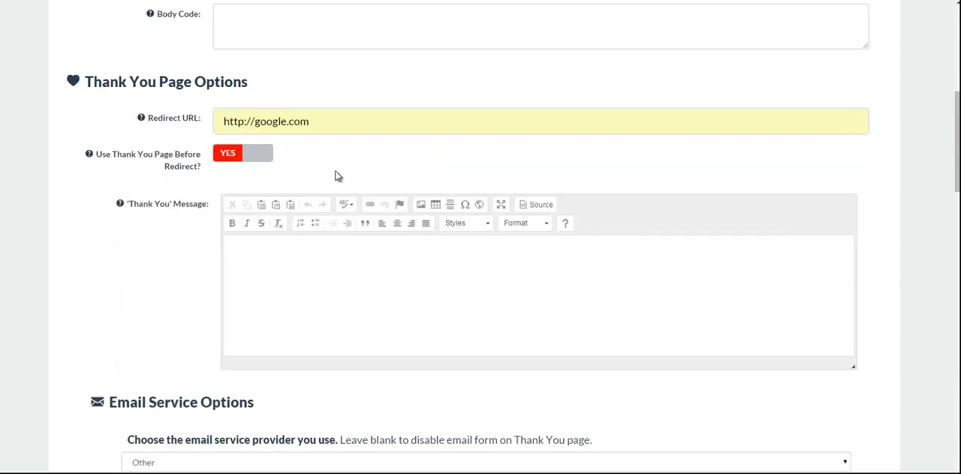
Step: Review the available email service providers for the Thank You page form and choose Other
scroll(137, 242, "down", 1)
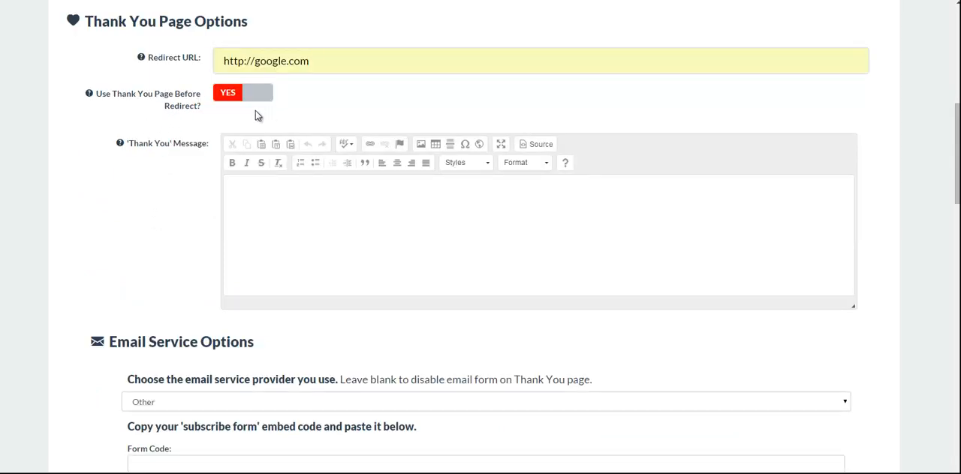
scroll(158, 259, "down", 1)
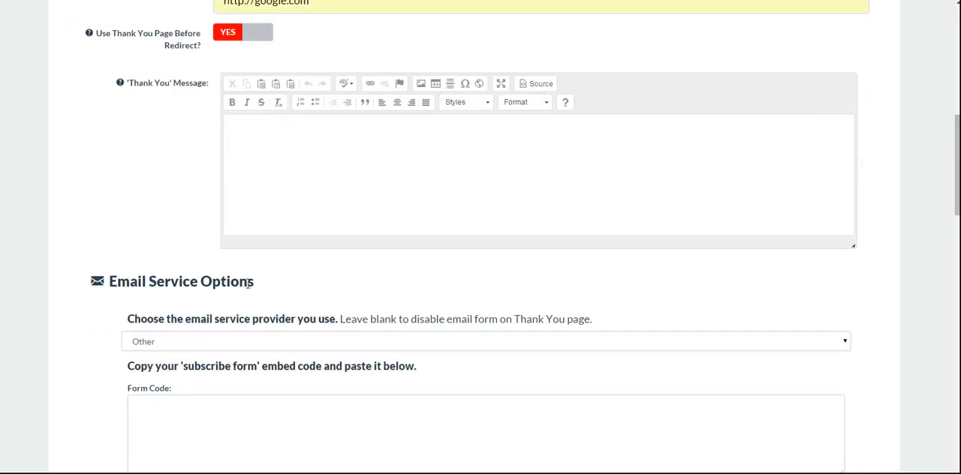
scroll(856, 274, "down", 1)
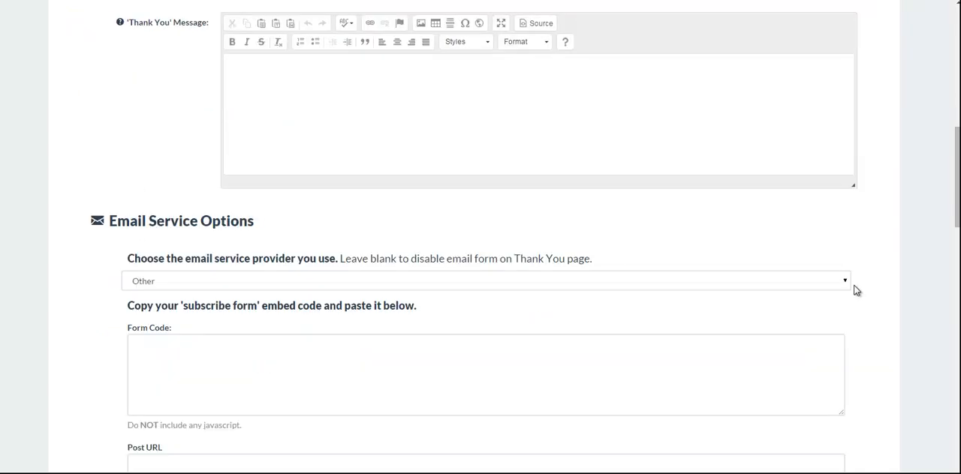
left_click(846, 282)
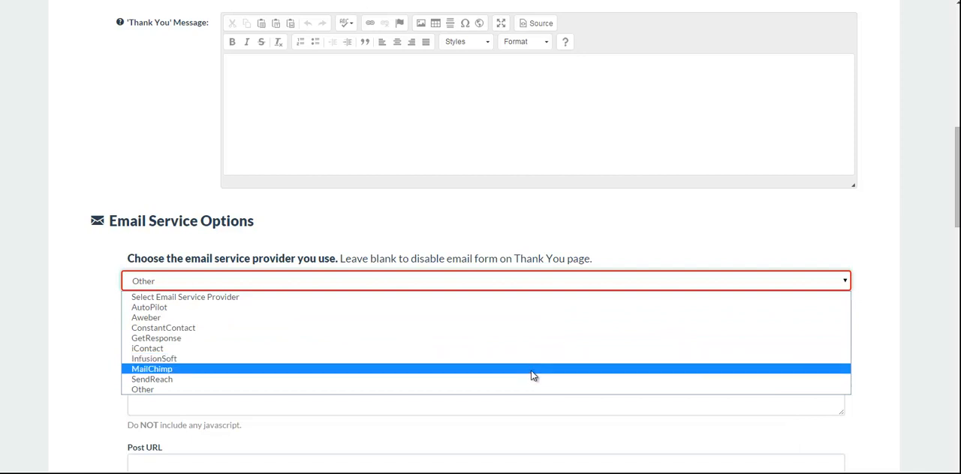
left_click(145, 391)
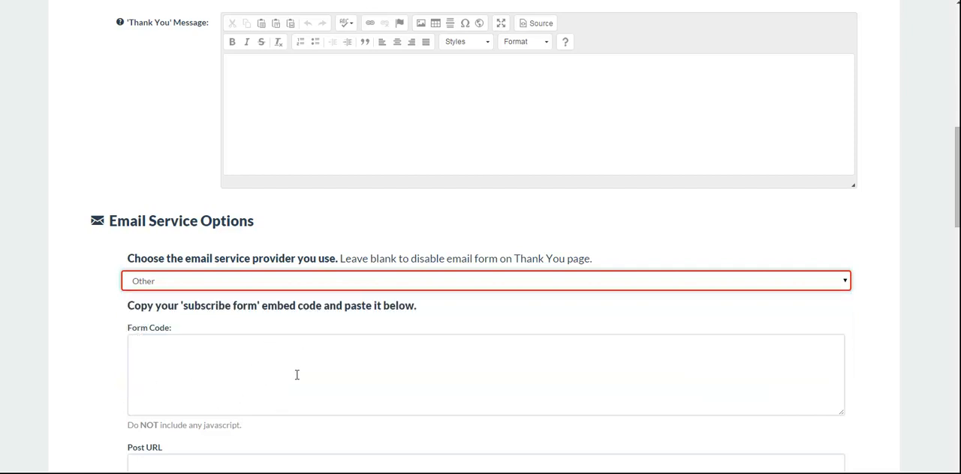
Step: Switch the option that shows first and last name fields to visitors on and back off
left_click_drag(955, 150, 951, 208)
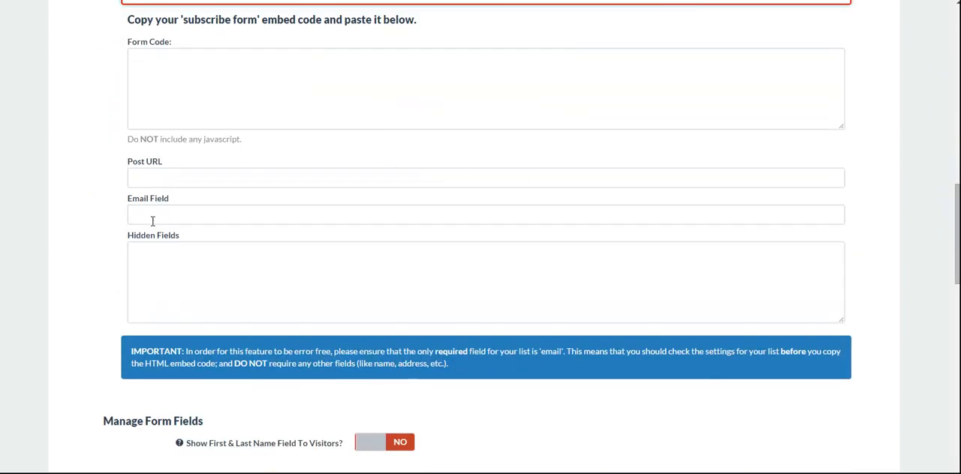
scroll(813, 217, "down", 3)
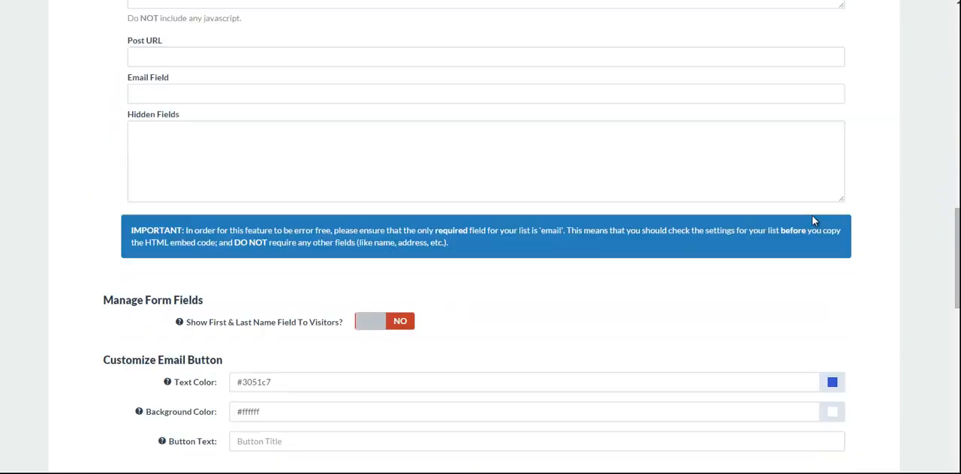
scroll(658, 244, "down", 2)
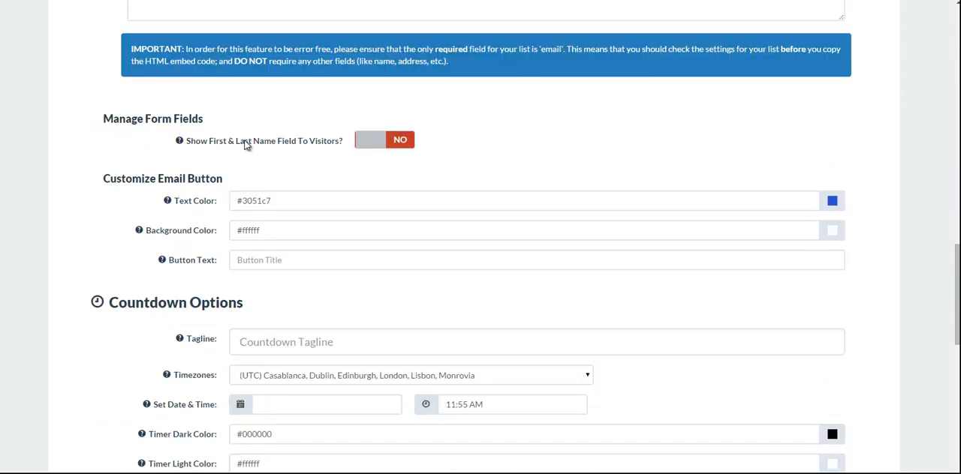
left_click(383, 147)
left_click(369, 148)
Step: Review the email button and countdown options, including the tagline field and the list of timezones
scroll(93, 213, "down", 1)
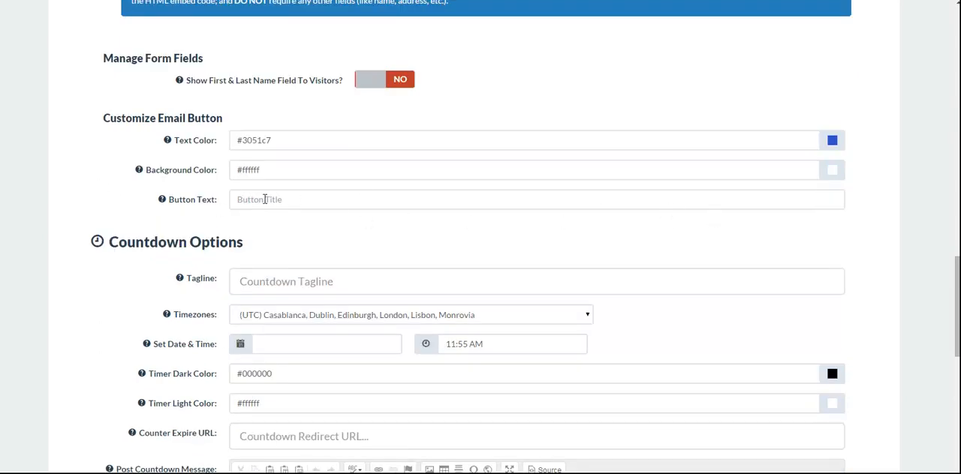
scroll(881, 214, "down", 2)
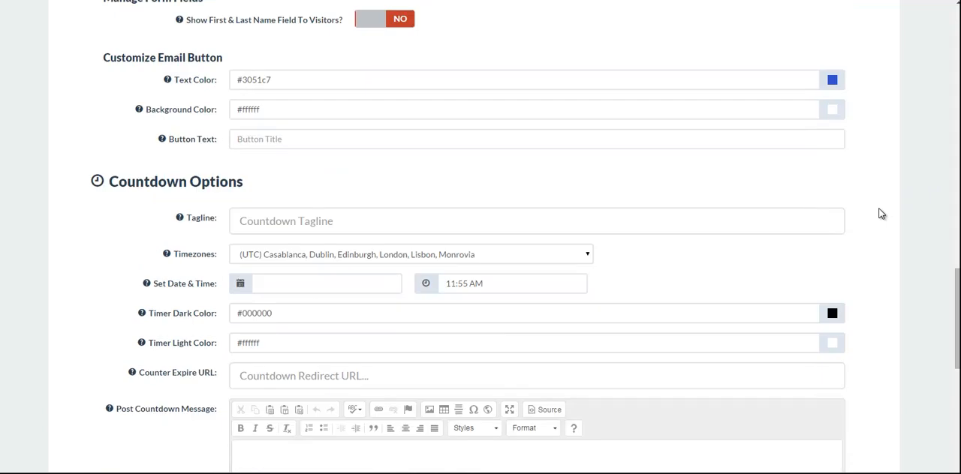
scroll(892, 157, "down", 1)
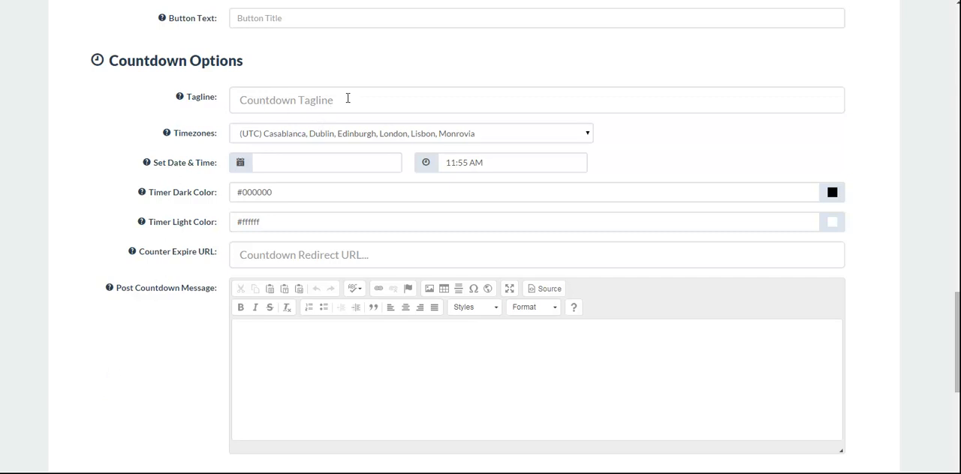
left_click(311, 102)
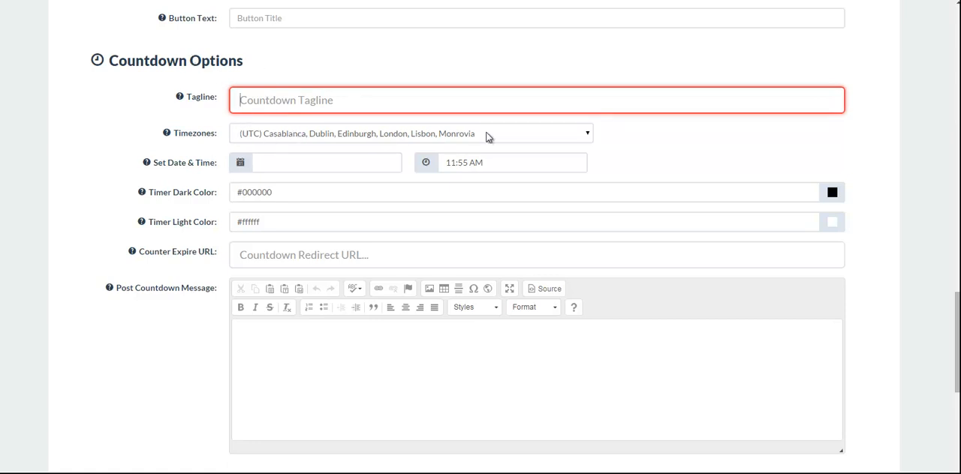
left_click(587, 136)
left_click(589, 135)
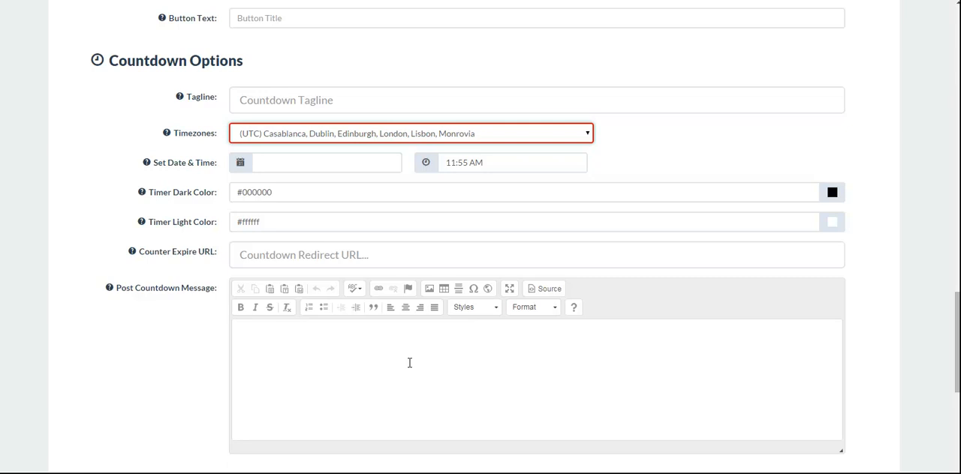
Step: Examine the post countdown message, GoToWebinar and background settings, and recheck the countdown and email form settings
scroll(409, 363, "down", 1)
scroll(218, 297, "down", 1)
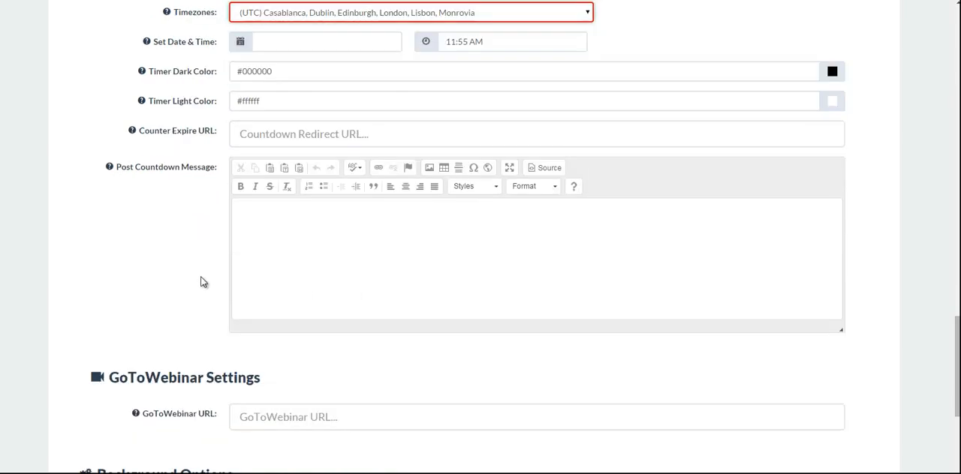
scroll(209, 276, "down", 2)
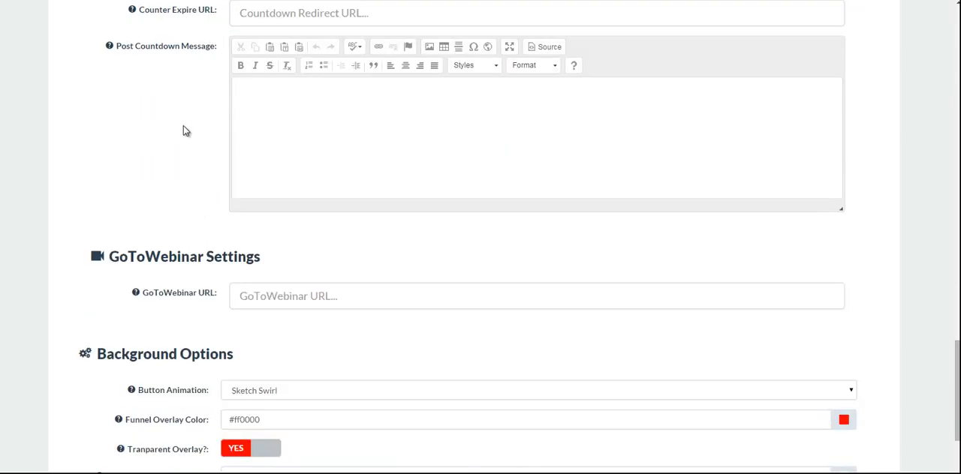
scroll(184, 131, "down", 1)
scroll(181, 85, "down", 1)
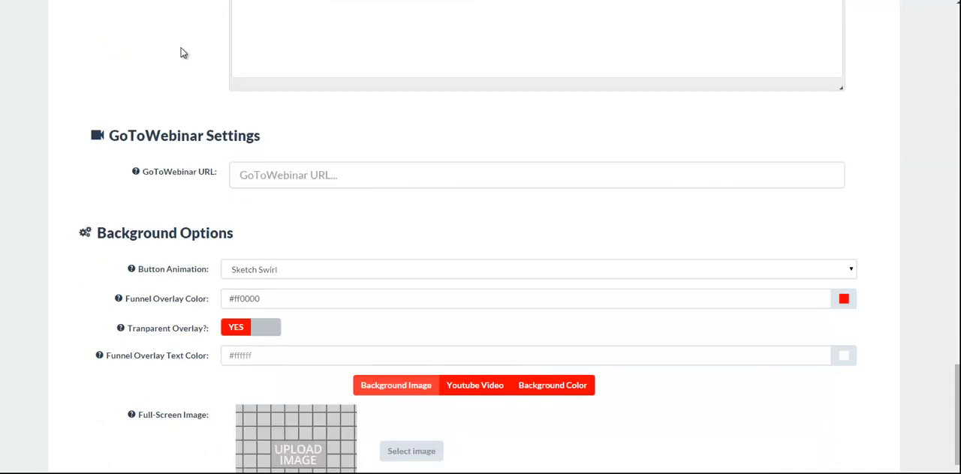
scroll(178, 54, "up", 3)
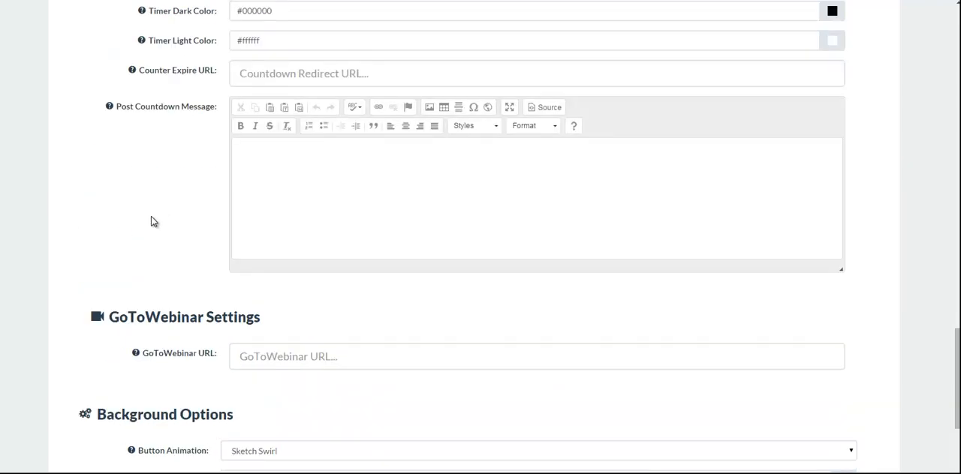
scroll(91, 213, "up", 1)
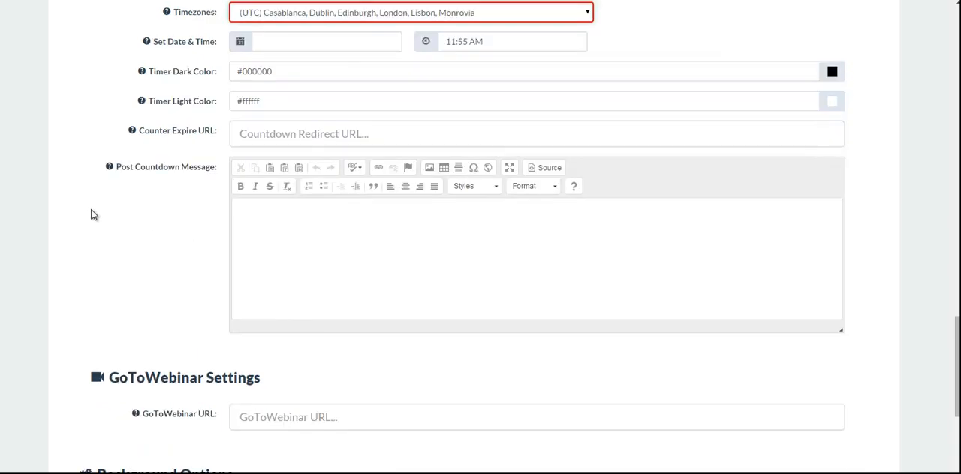
scroll(572, 327, "up", 7)
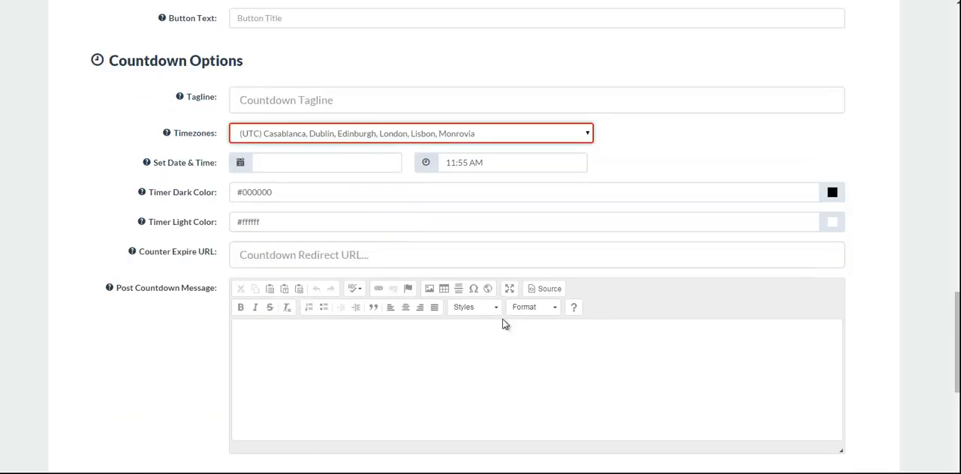
scroll(446, 340, "down", 1)
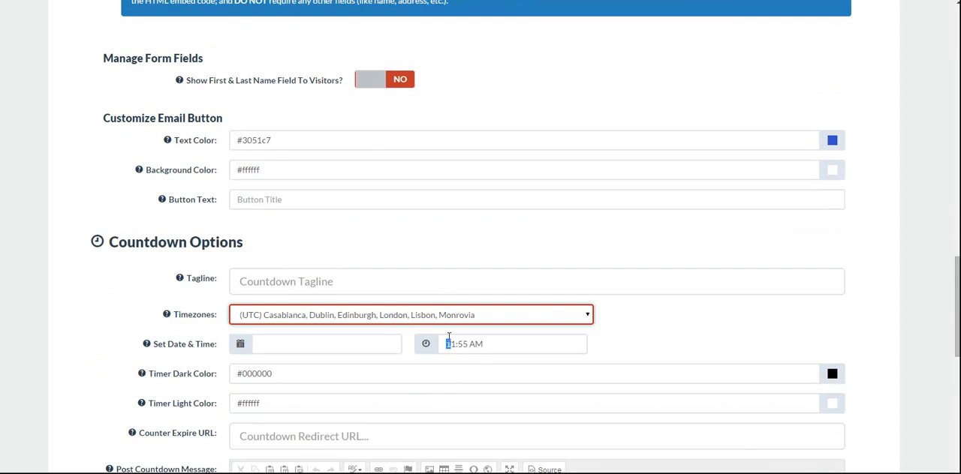
scroll(563, 278, "up", 3)
scroll(575, 325, "up", 5)
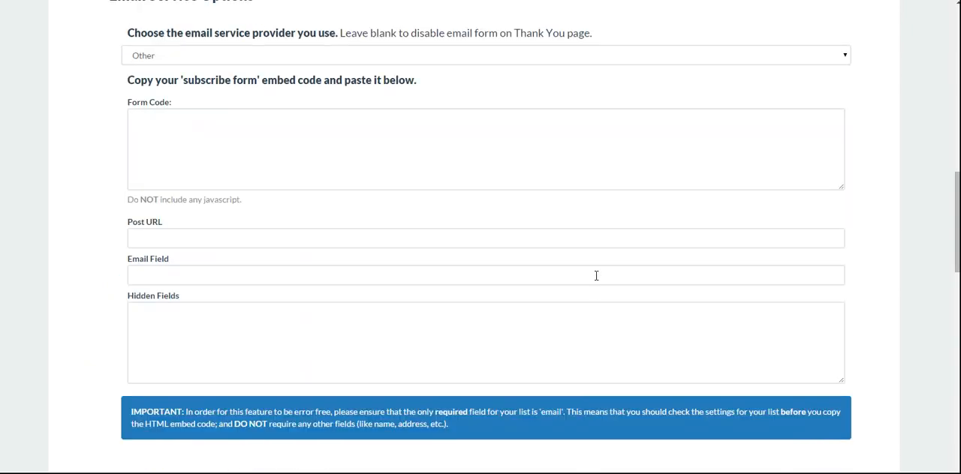
scroll(464, 316, "down", 14)
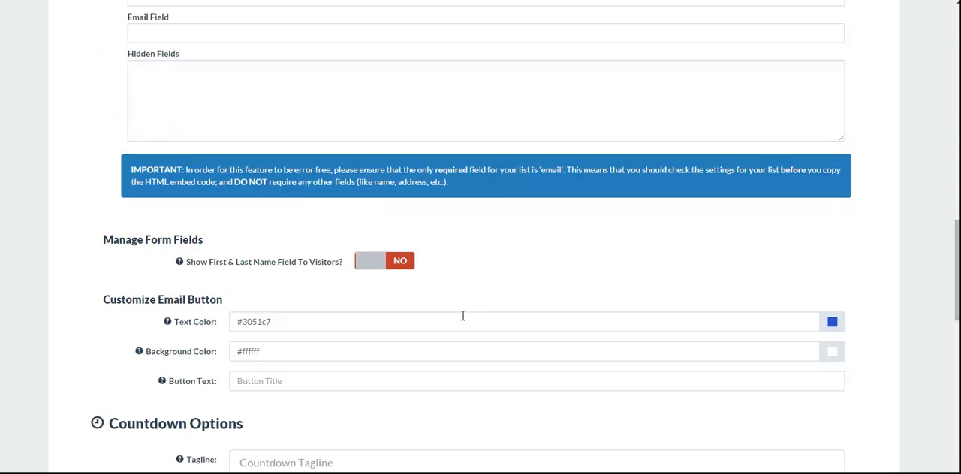
Step: Review the GoToWebinar URL field and the Background Options, including button animation, overlay colors and full-screen image
scroll(463, 316, "down", 2)
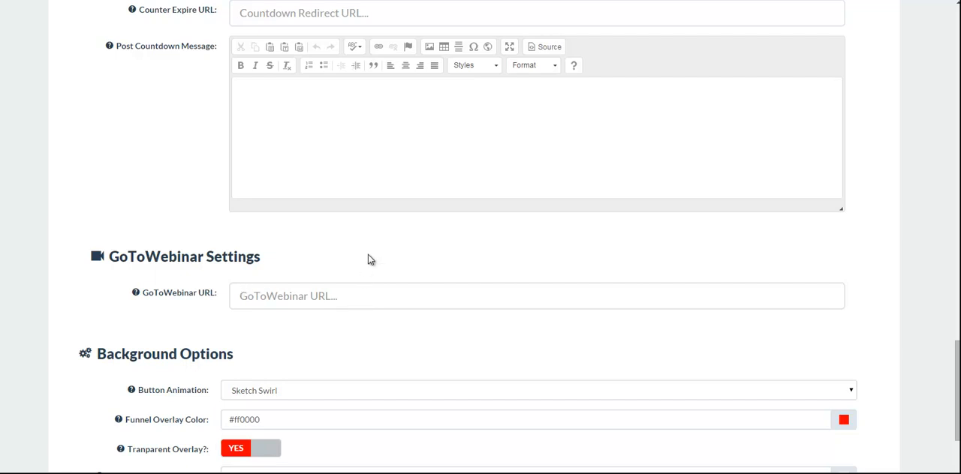
scroll(212, 263, "down", 1)
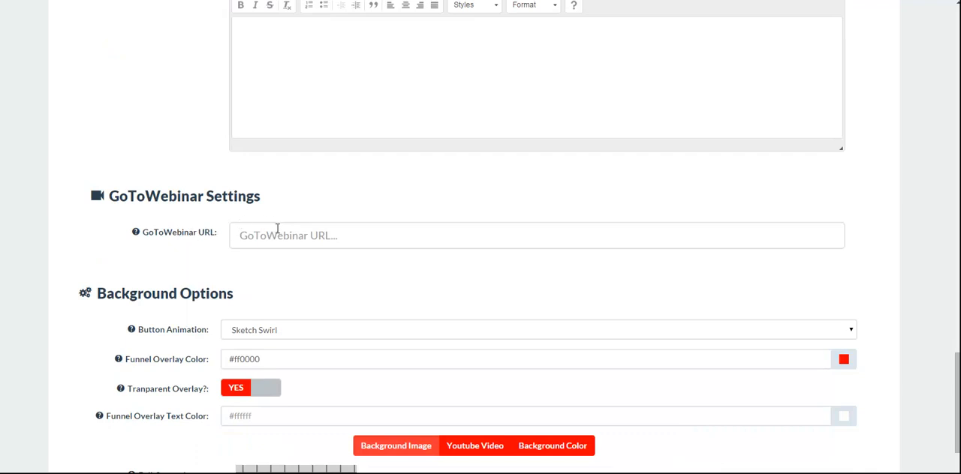
scroll(188, 240, "down", 1)
scroll(203, 197, "down", 1)
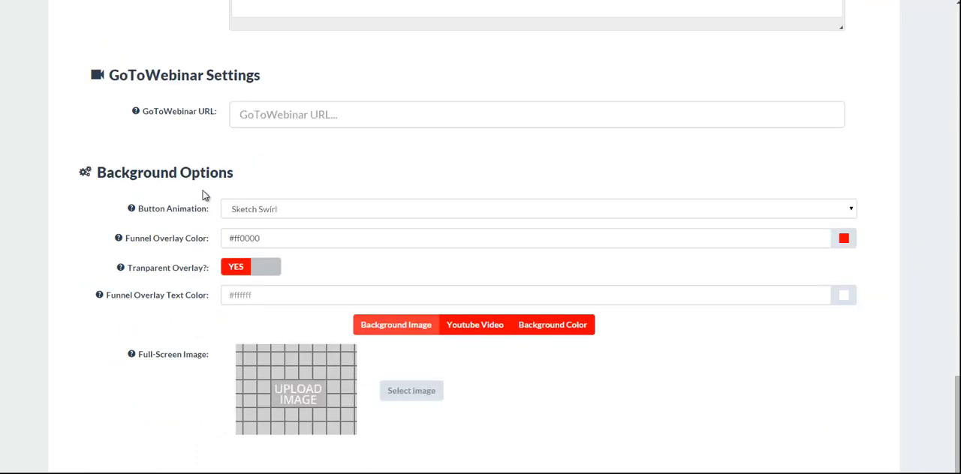
scroll(173, 172, "down", 1)
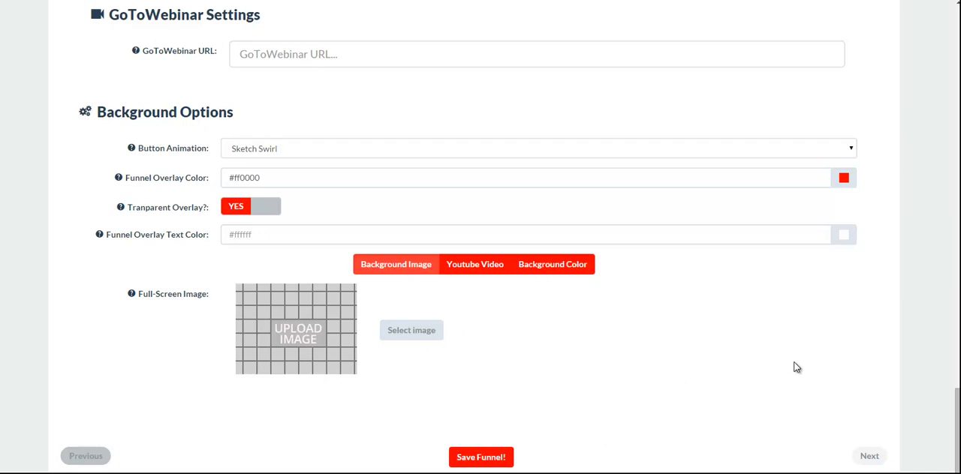
scroll(844, 387, "up", 15)
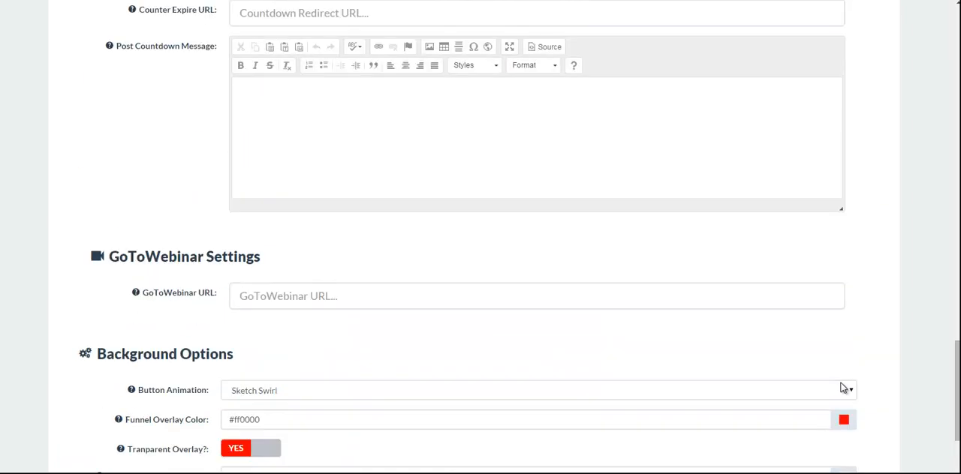
scroll(512, 287, "up", 15)
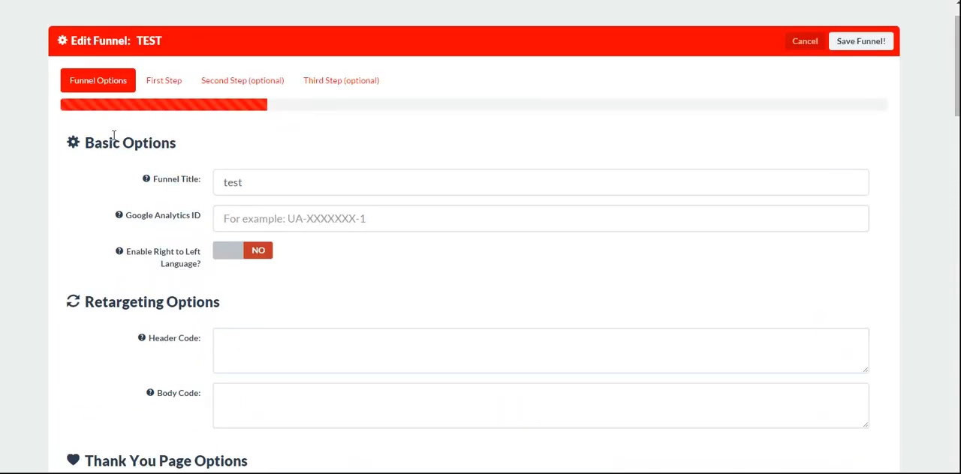
Step: Review the test funnel's First Step question and answer options and its optional Second Step, and cancel editing the funnel
left_click(155, 81)
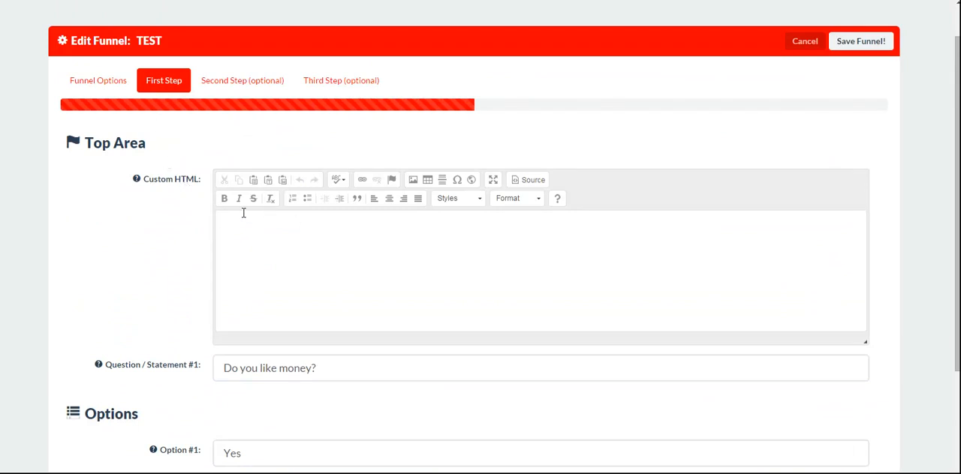
scroll(198, 259, "down", 2)
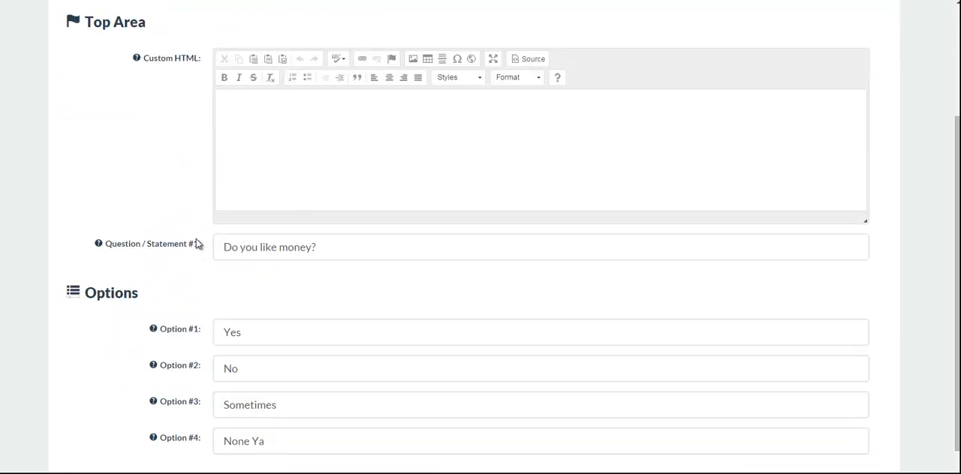
scroll(210, 298, "down", 1)
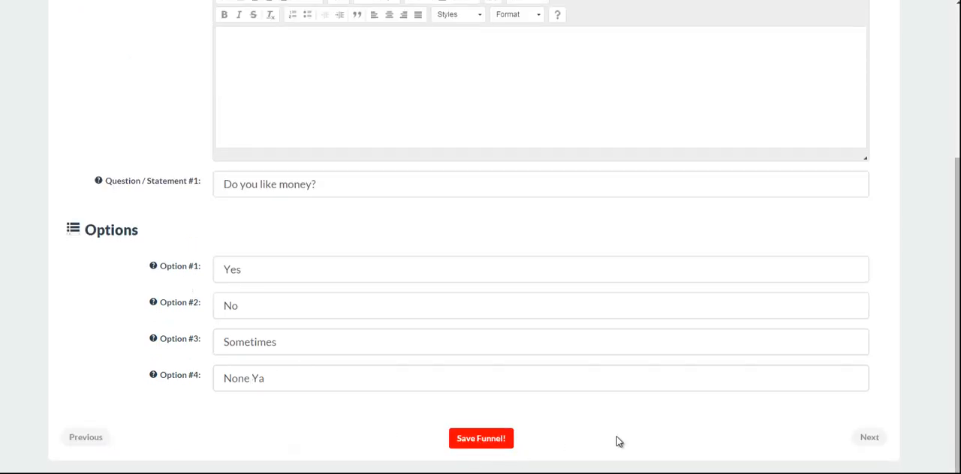
left_click(868, 438)
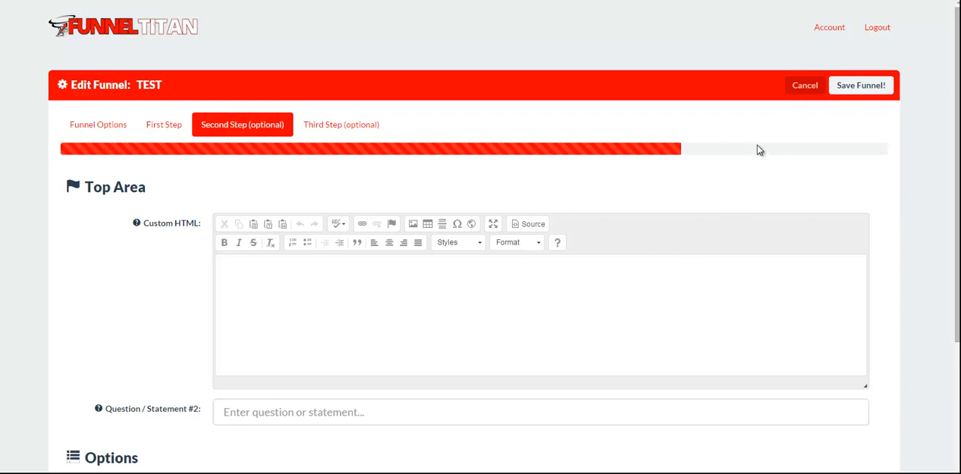
left_click(802, 87)
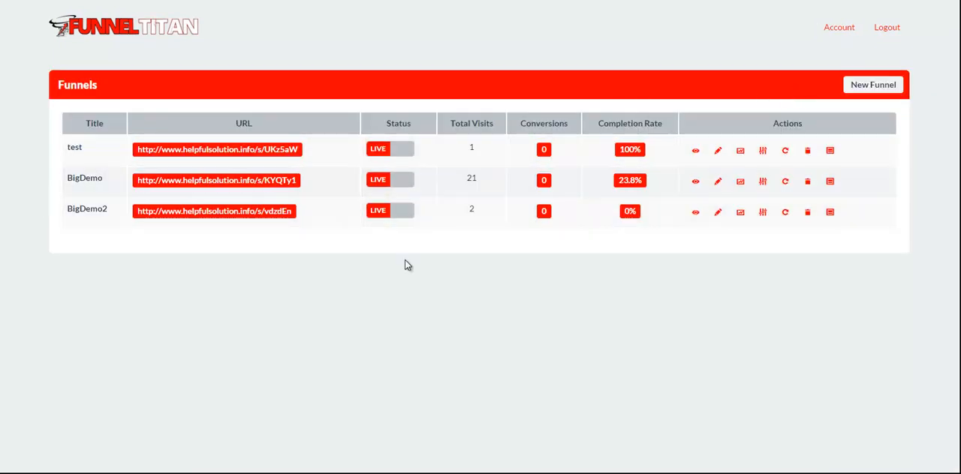